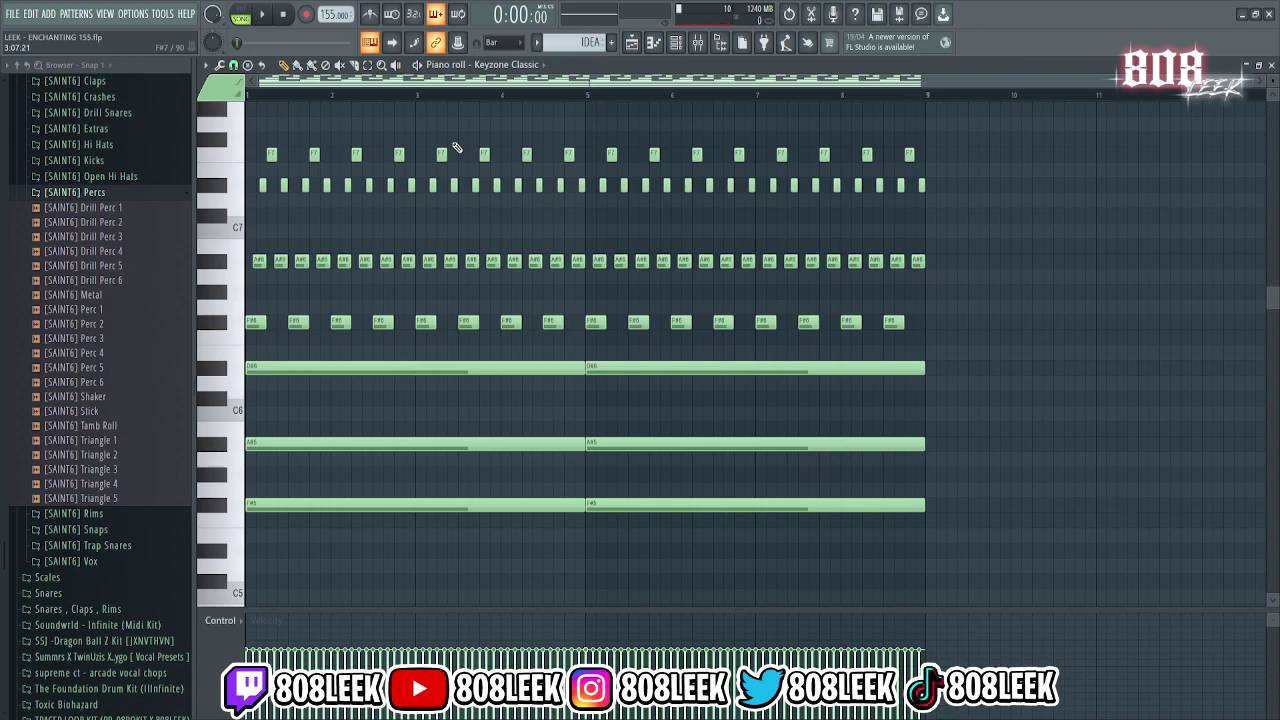
Play back the Keyzone Classic melody and open the Electra channel's instrument to check its preset
{"action": "key", "text": "space"}
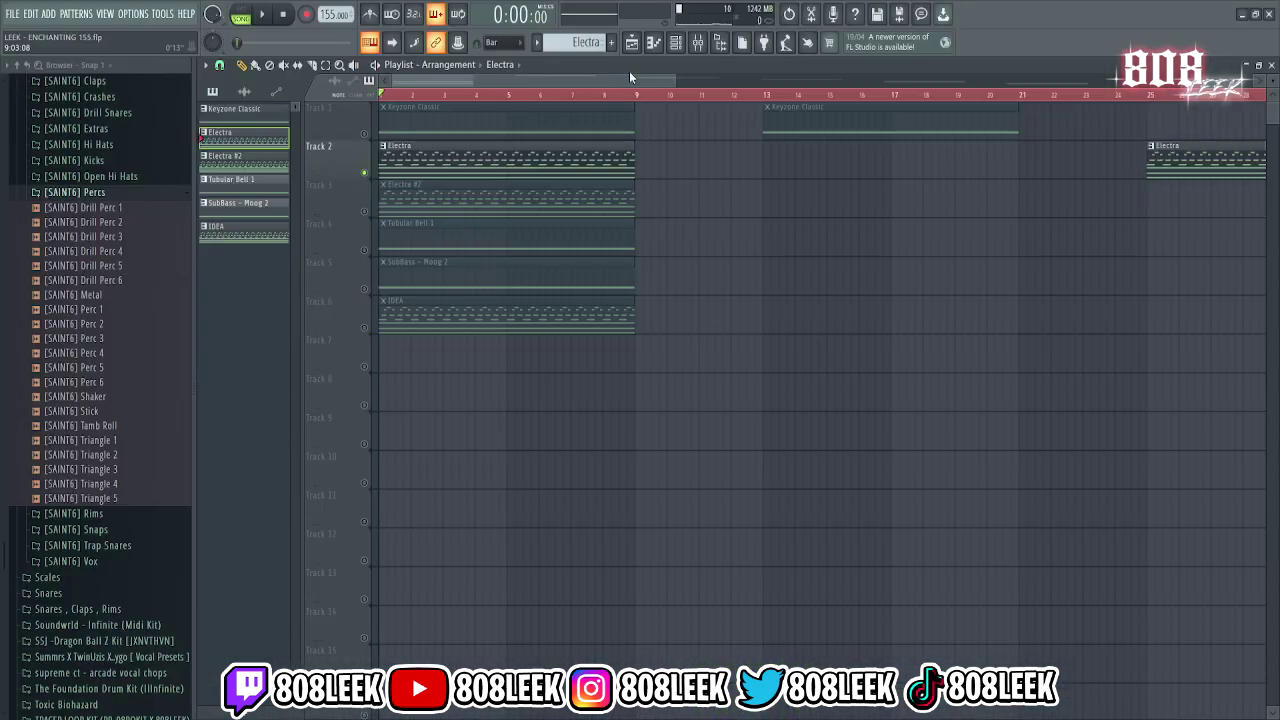
{"action": "left_click", "coordinate": [677, 44]}
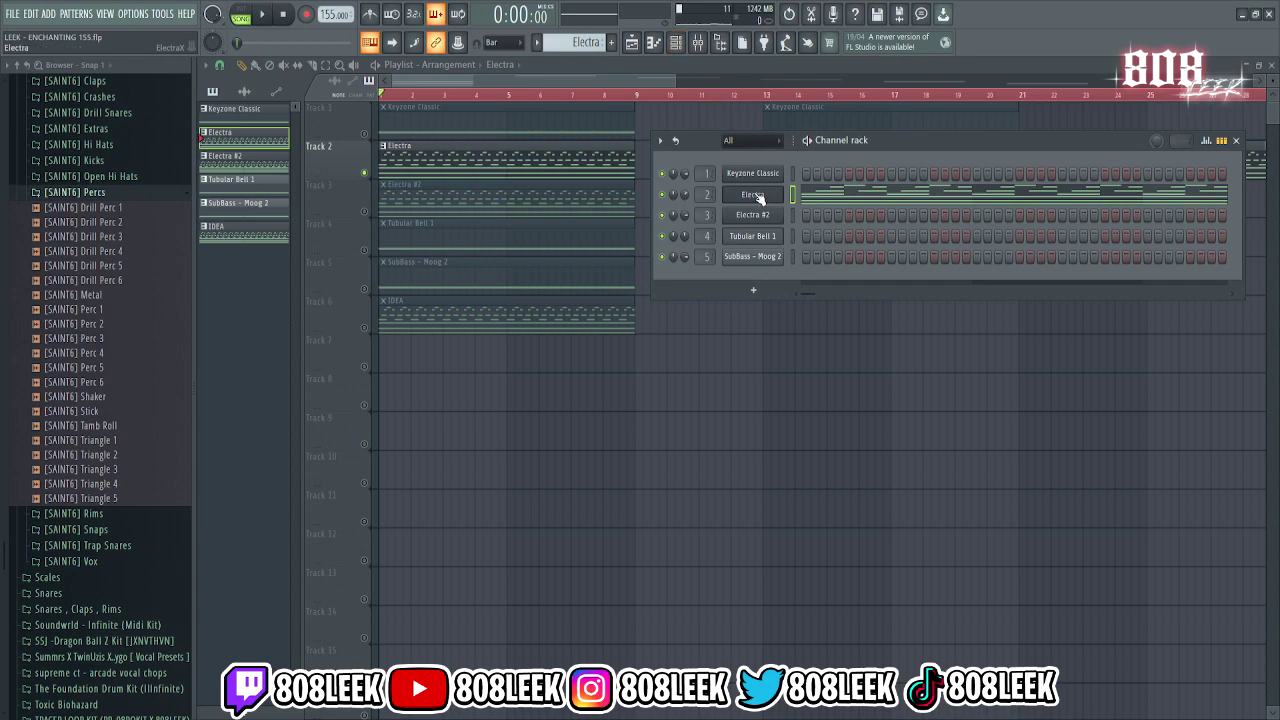
{"action": "left_click", "coordinate": [756, 195]}
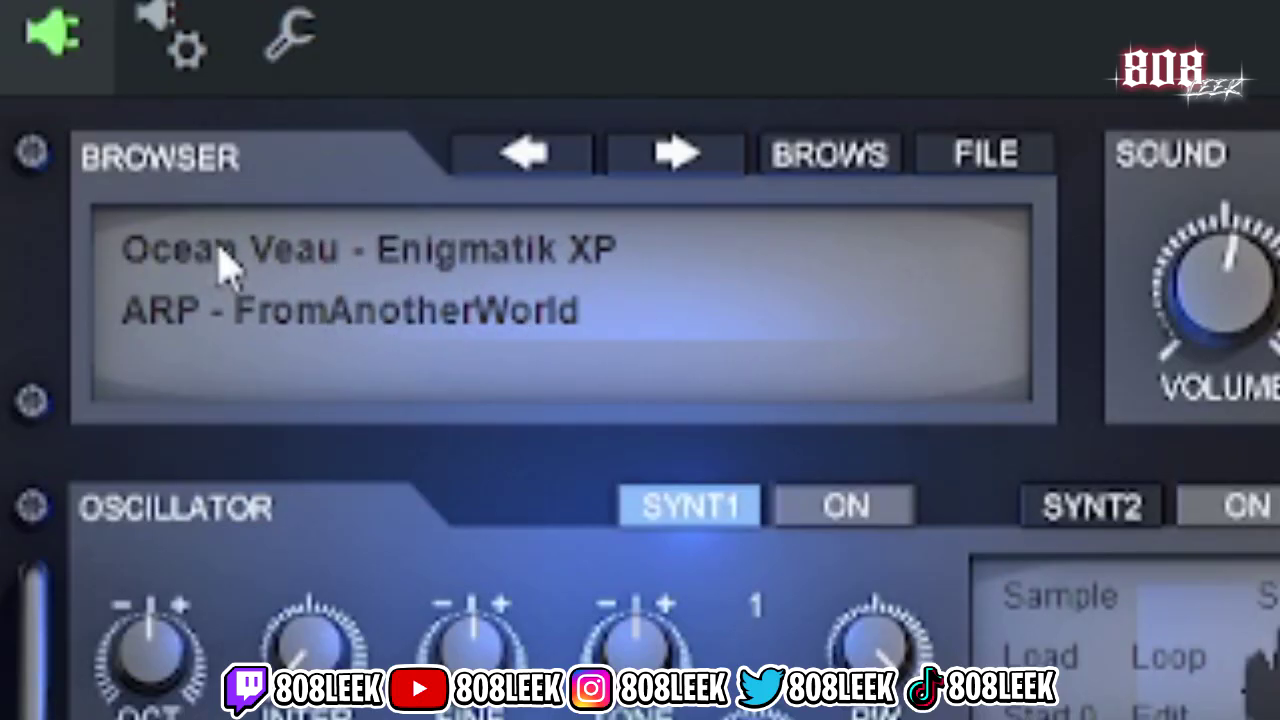
{"action": "left_click", "coordinate": [699, 45]}
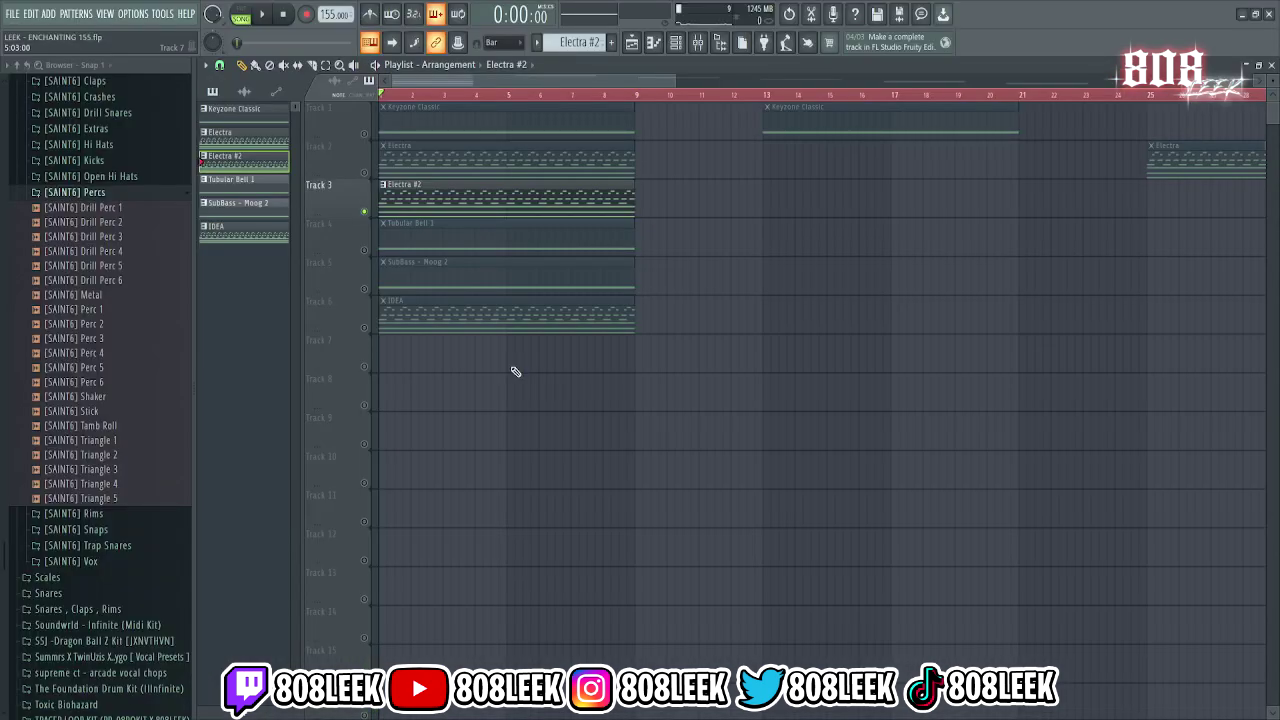
Open the Electra #2 channel's instrument to check its preset, and play back the soloed Electra #2 track
{"action": "left_click", "coordinate": [679, 42]}
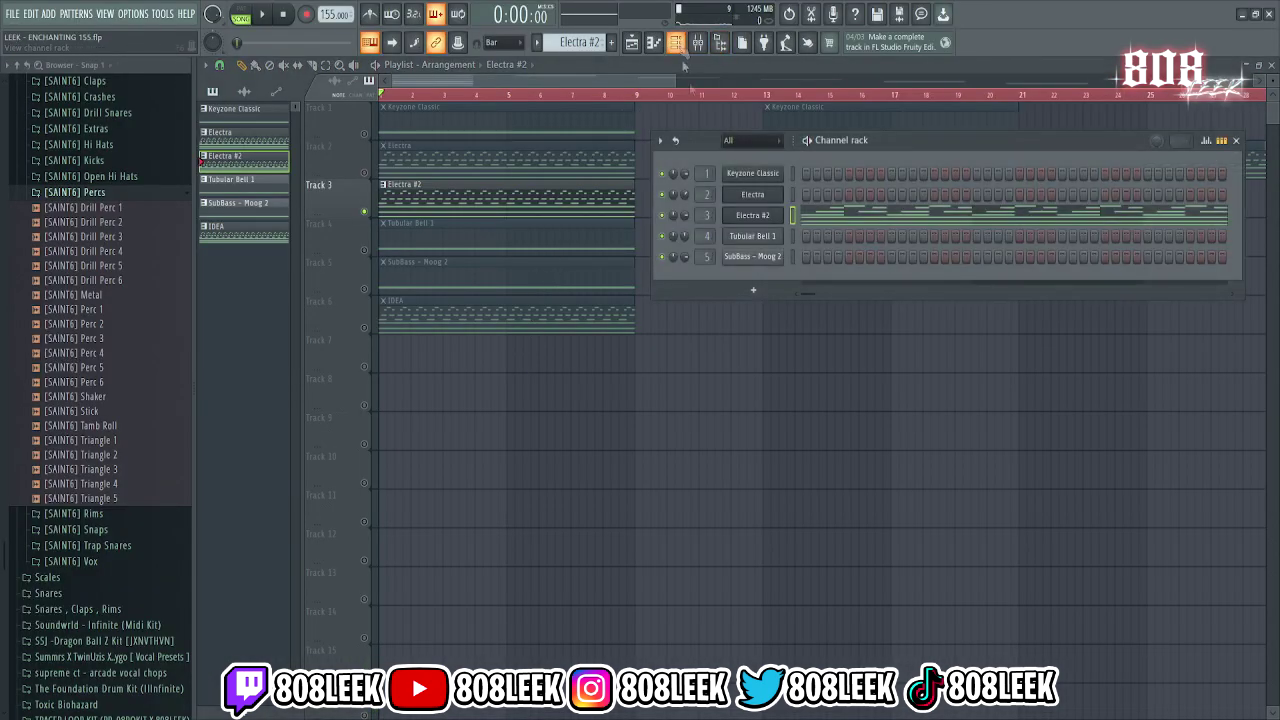
{"action": "left_click", "coordinate": [740, 216]}
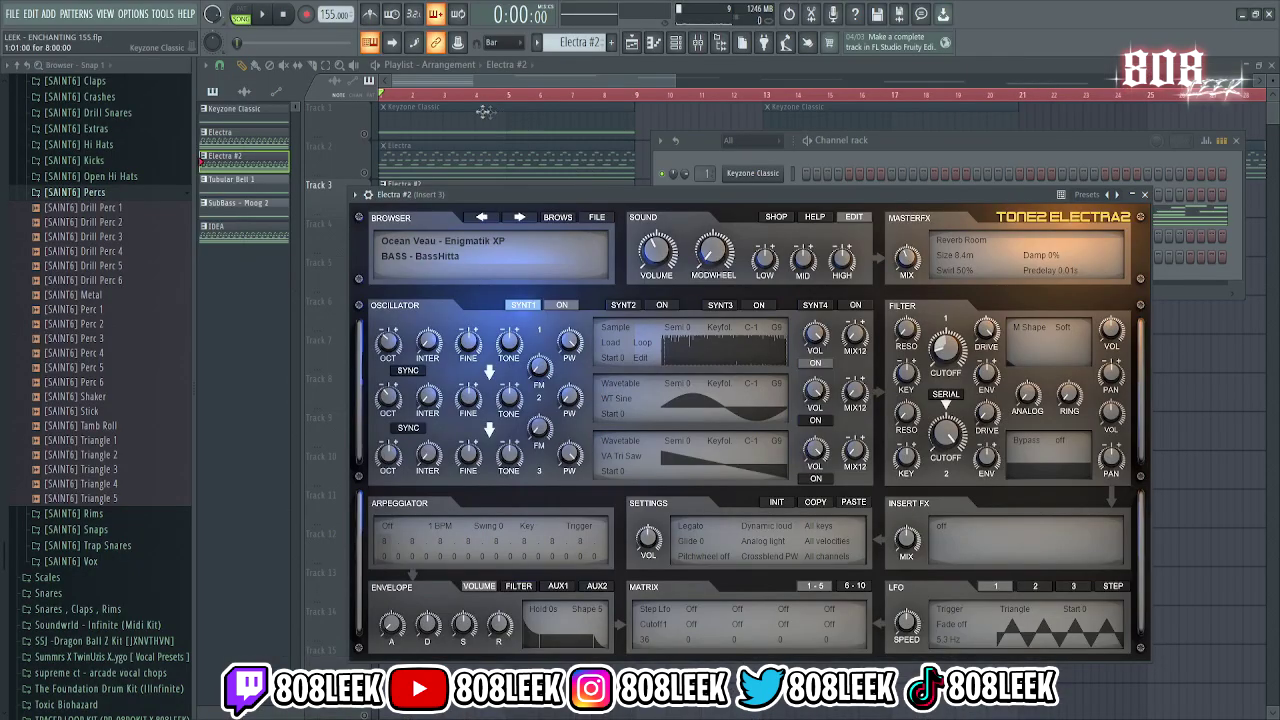
{"action": "key", "text": "F12"}
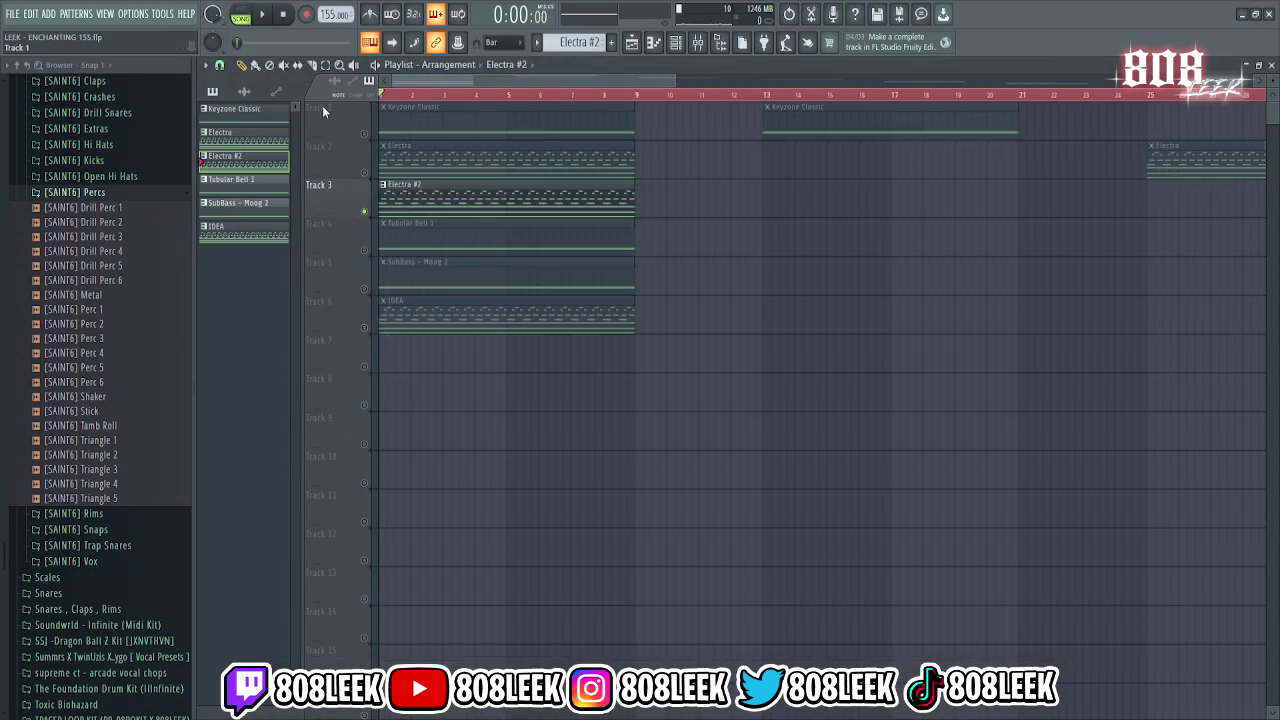
{"action": "key", "text": "space"}
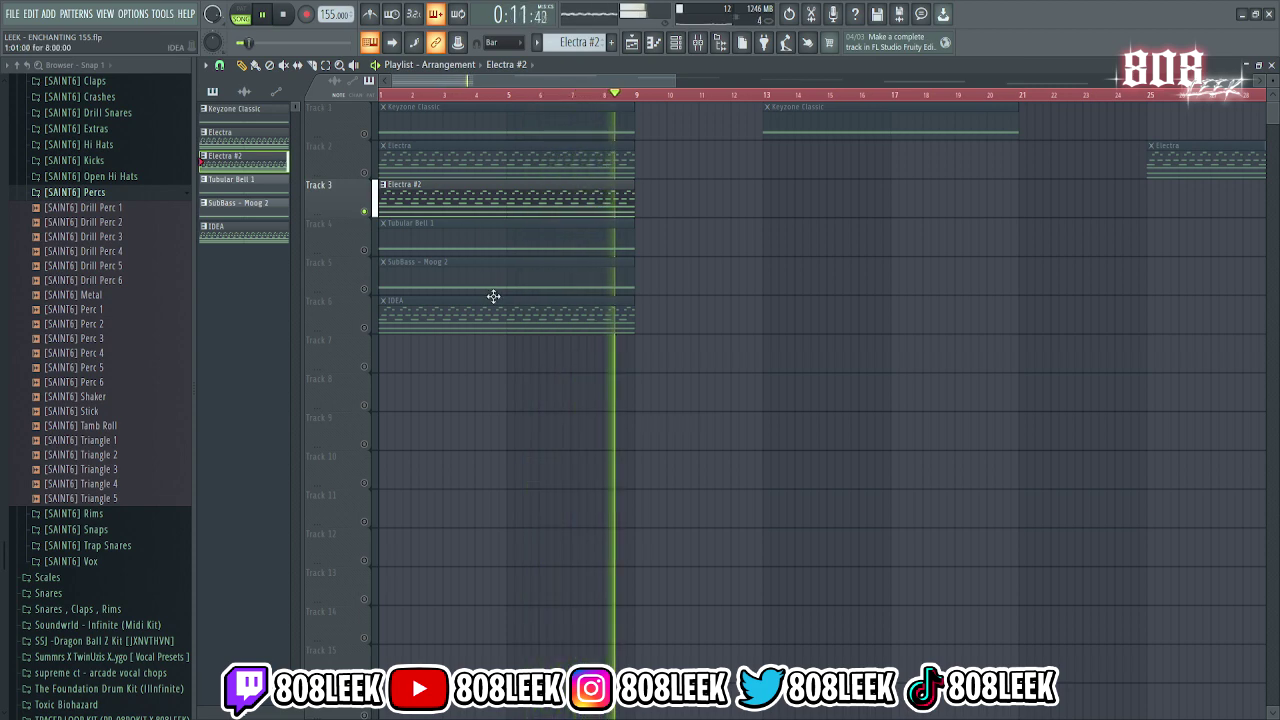
{"action": "key", "text": "space"}
Examine the ValhallaVintageVerb and Fruity parametric EQ 2 settings on mixer Insert 3
{"action": "key", "text": "F9"}
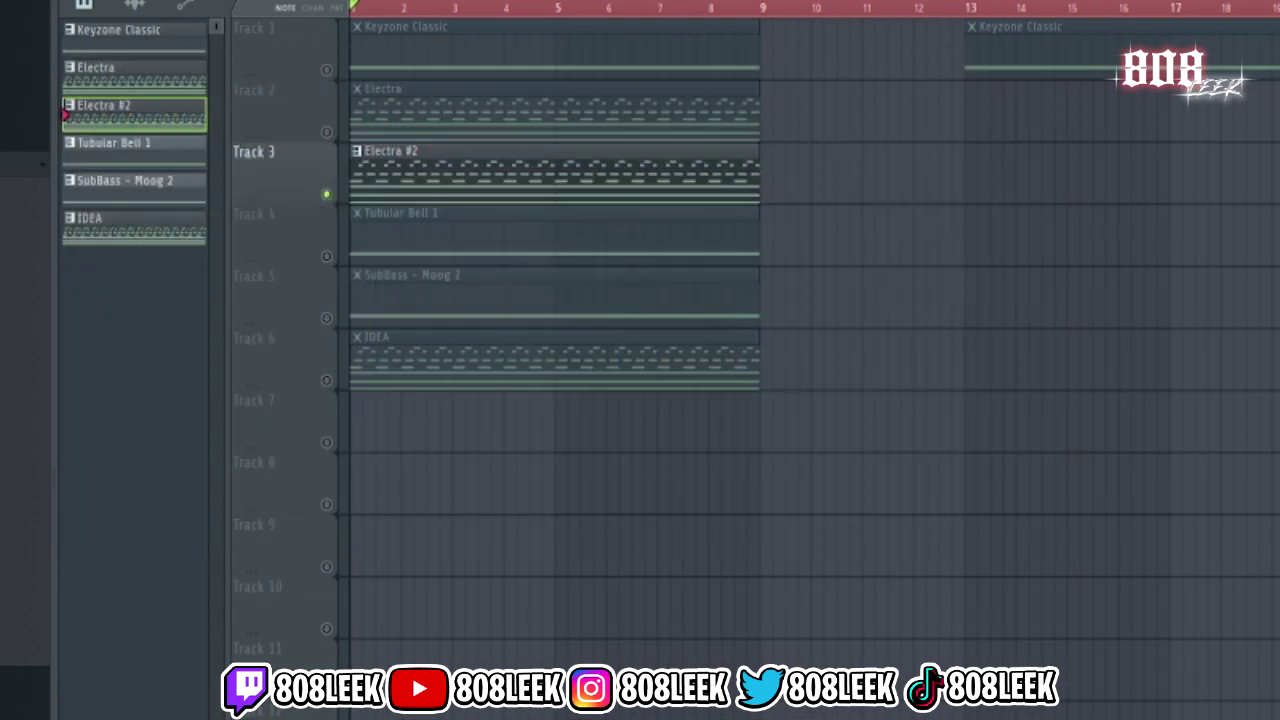
{"action": "left_click", "coordinate": [1154, 296]}
{"action": "left_click", "coordinate": [1064, 63]}
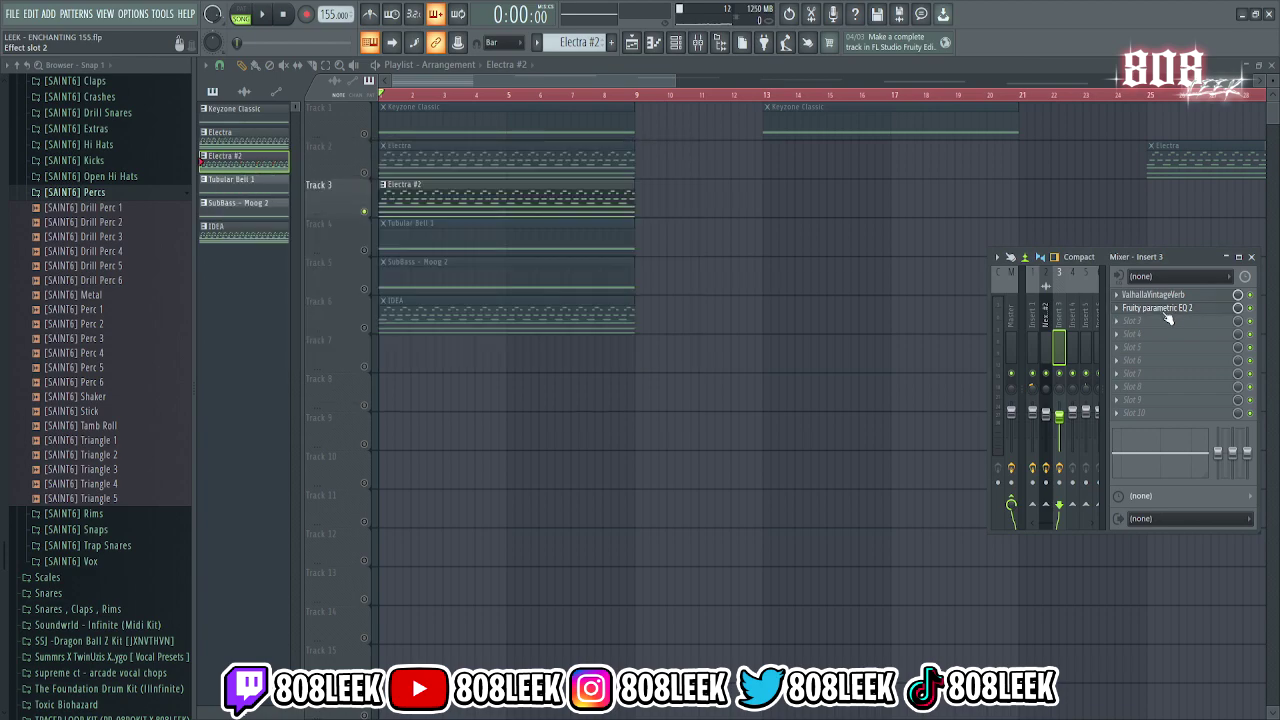
{"action": "left_click", "coordinate": [1160, 309]}
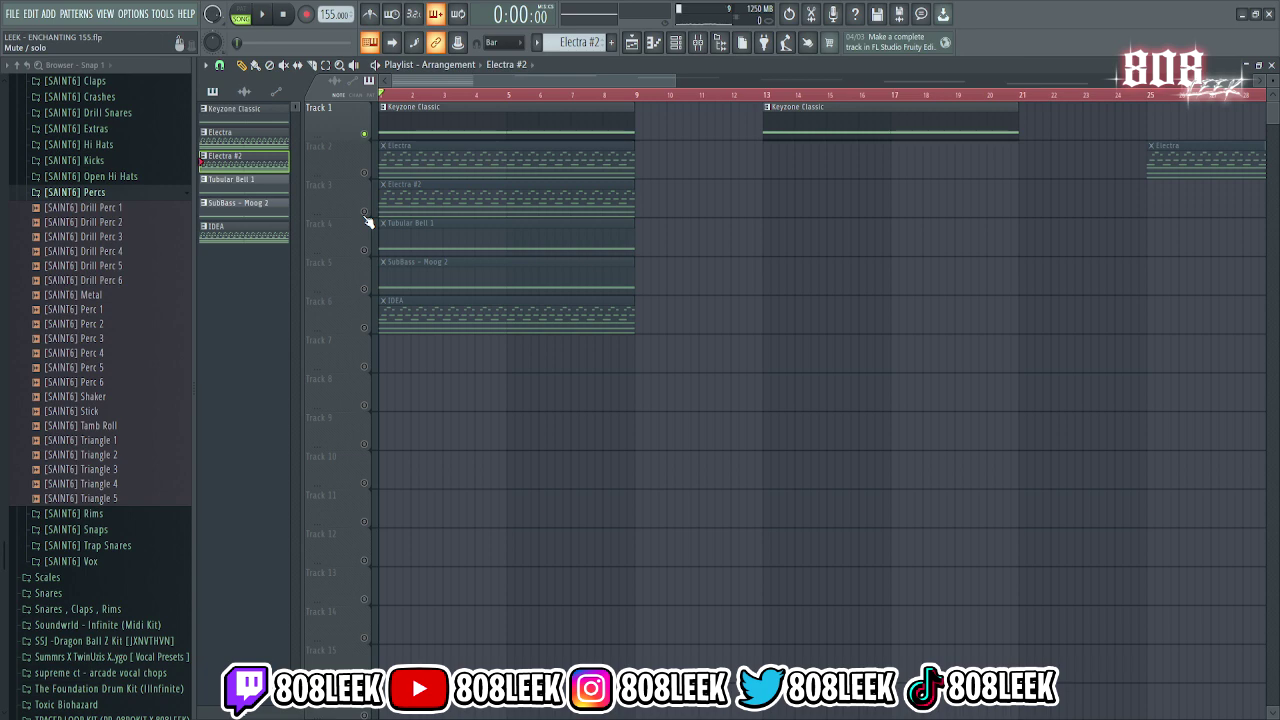
Play back the soloed Keyzone Classic track and examine ValhallaVintageVerb and Fruity parametric EQ 2 on mixer Insert 1
{"action": "key", "text": "space"}
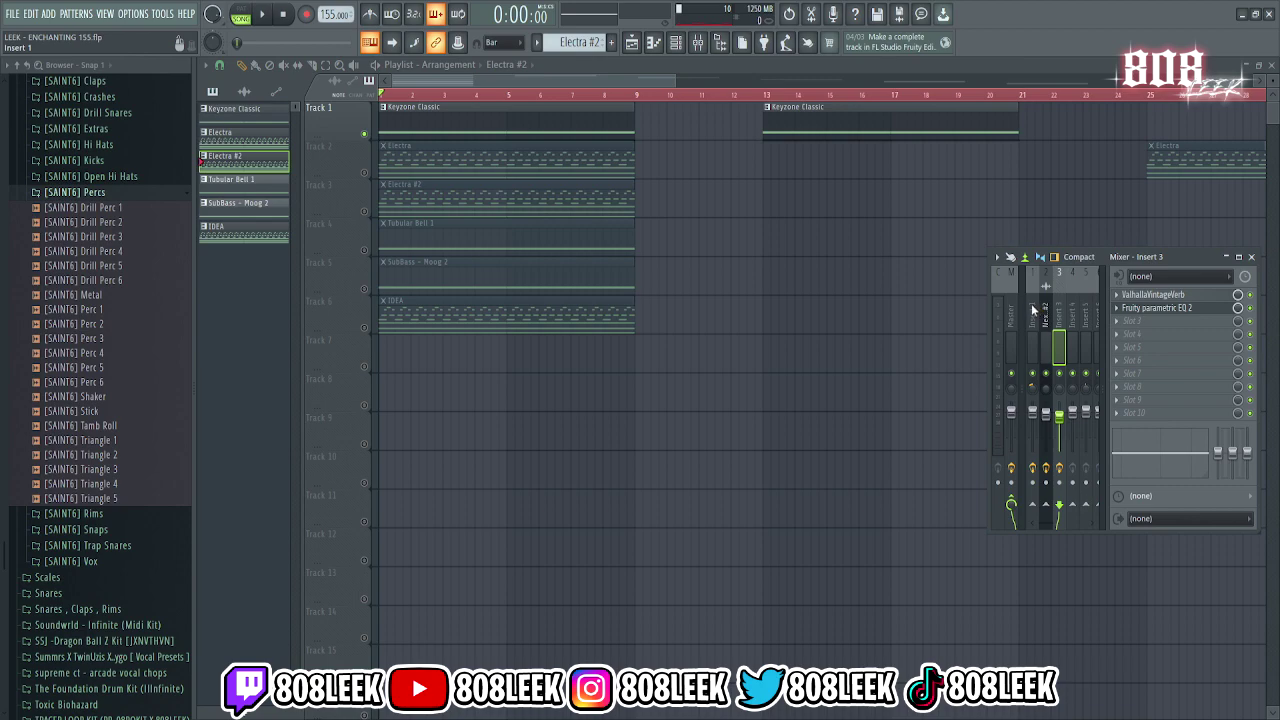
{"action": "left_click", "coordinate": [1031, 303]}
{"action": "left_click", "coordinate": [1160, 296]}
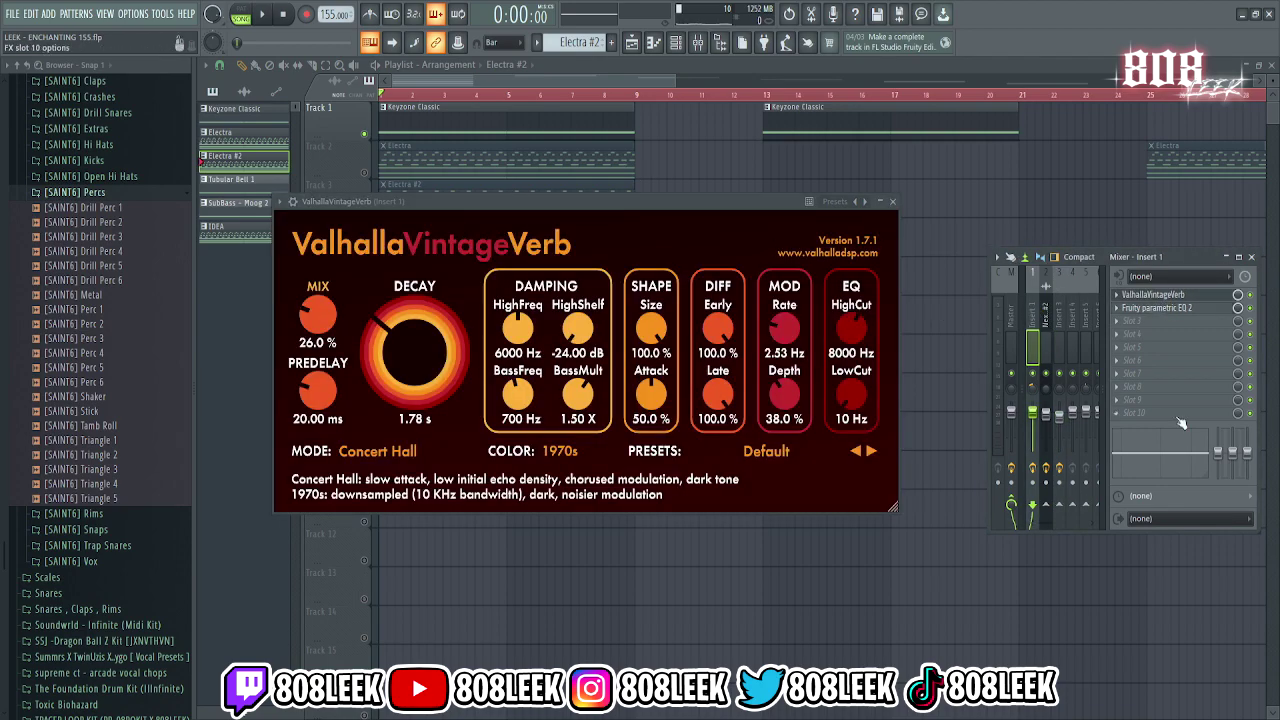
{"action": "left_click", "coordinate": [1160, 309]}
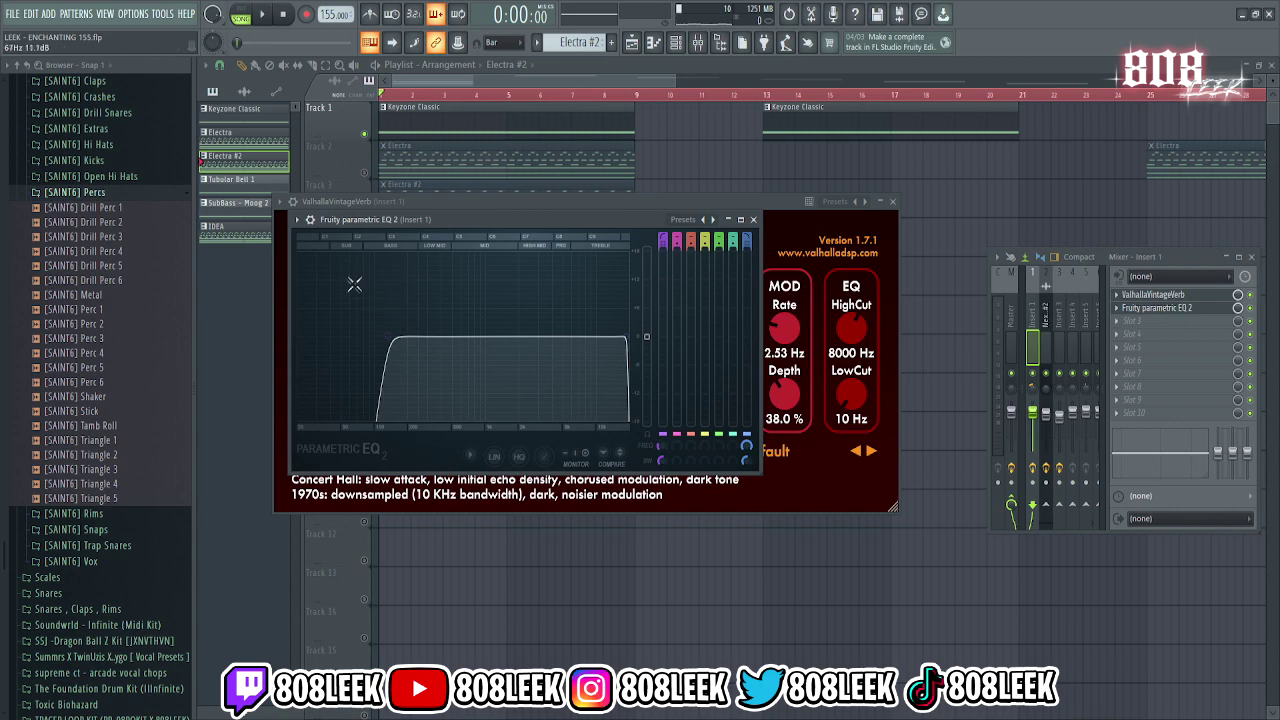
{"action": "left_click", "coordinate": [390, 96]}
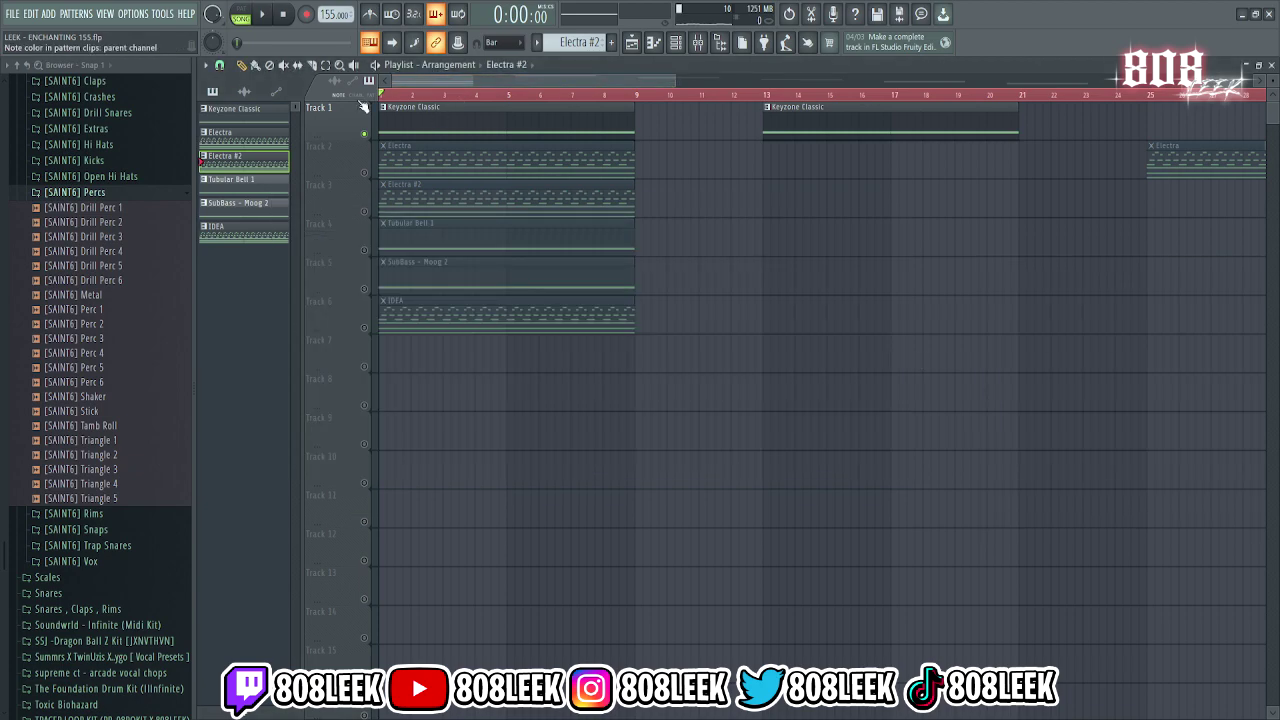
Solo the Tubular Bell 1 track and play it back
{"action": "left_click", "coordinate": [364, 250], "text": "ctrl"}
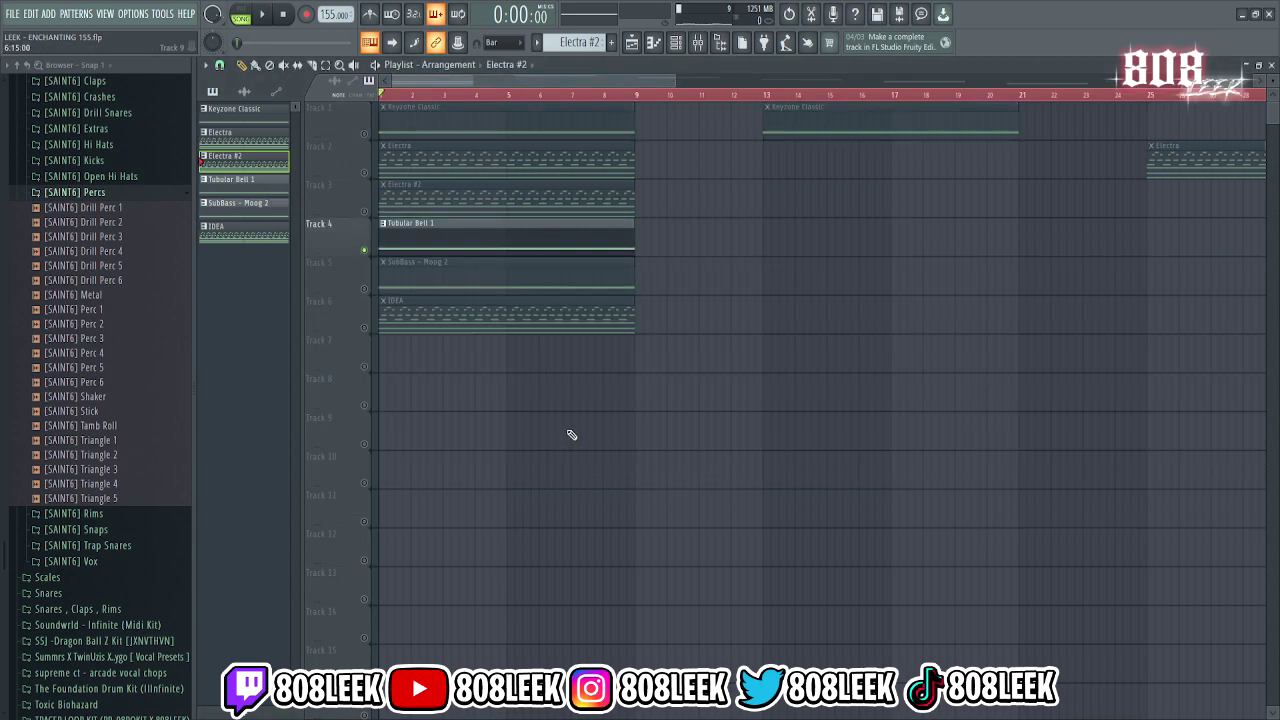
{"action": "key", "text": "space"}
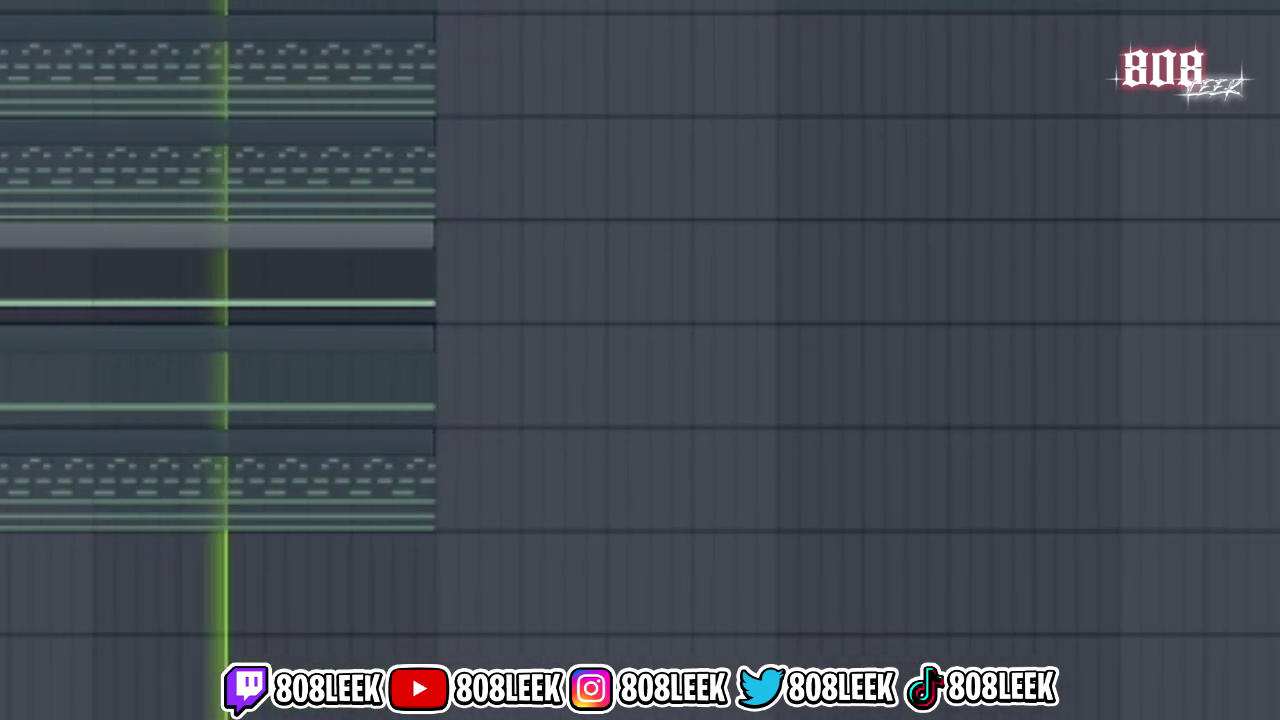
{"action": "key", "text": "space"}
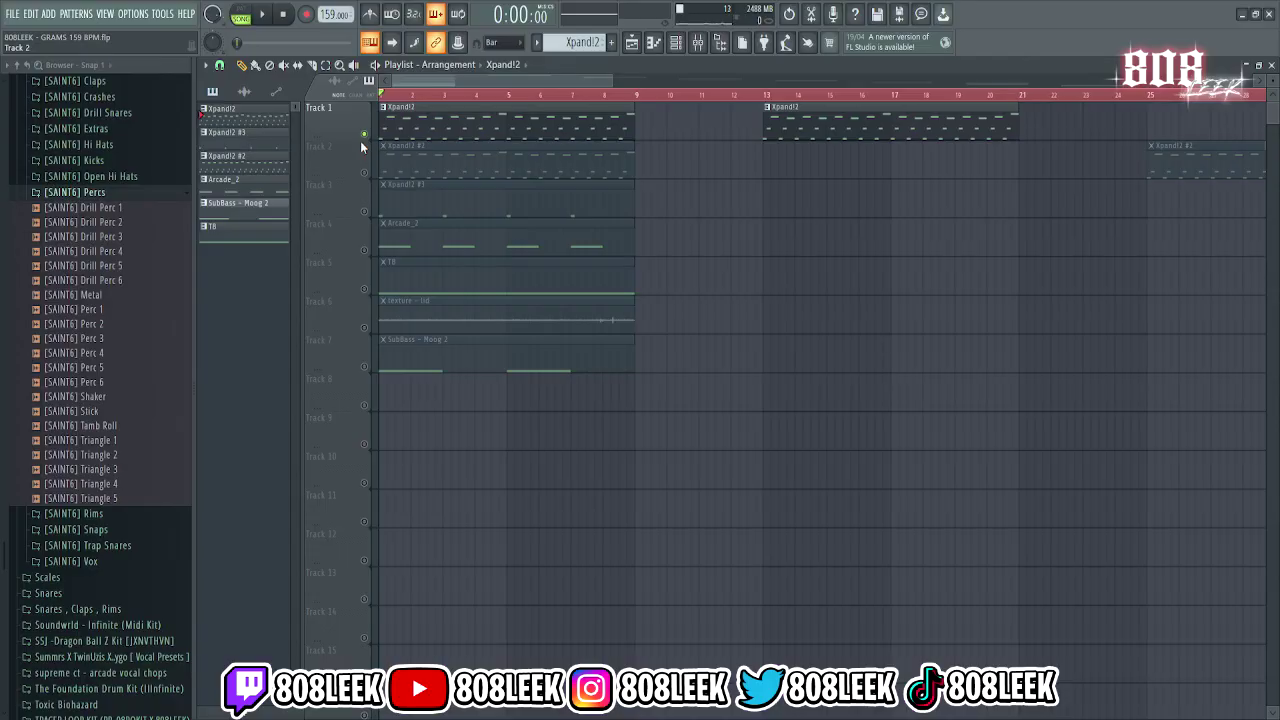
Open the Xpand!2 channel's instrument to check its sound and play back its soloed track
{"action": "left_click", "coordinate": [674, 43]}
{"action": "left_click", "coordinate": [751, 171]}
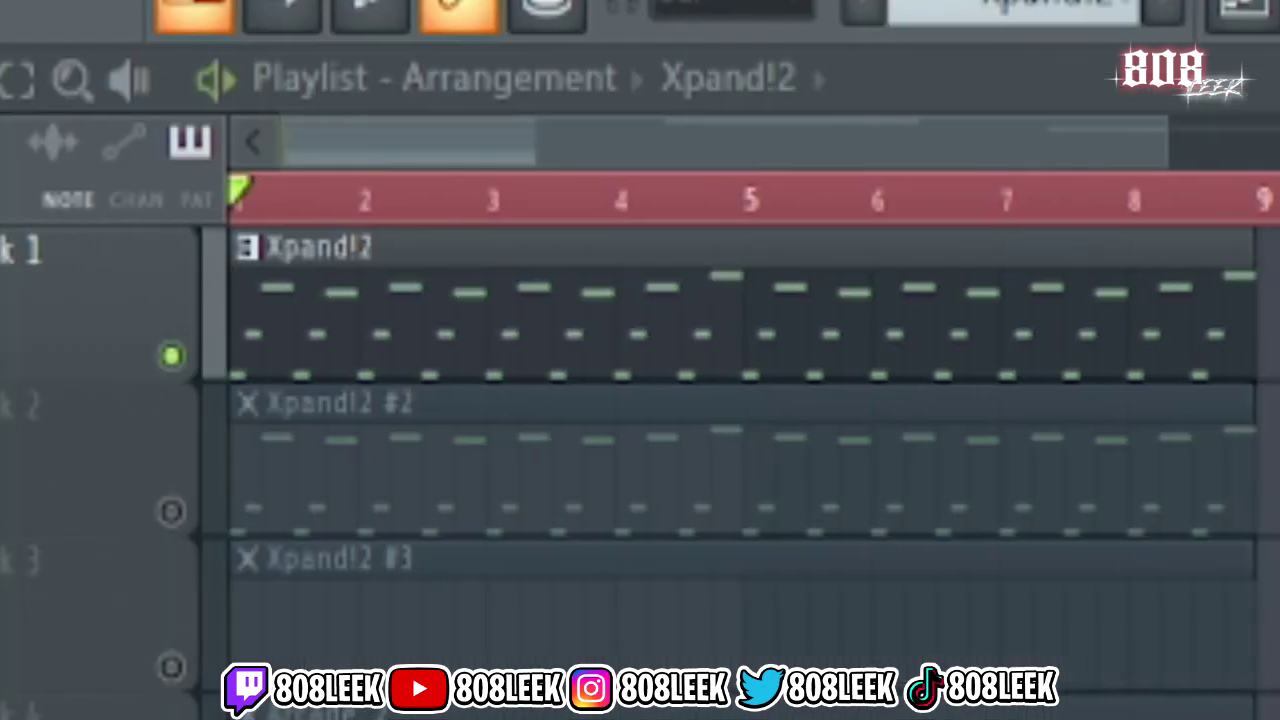
{"action": "key", "text": "space"}
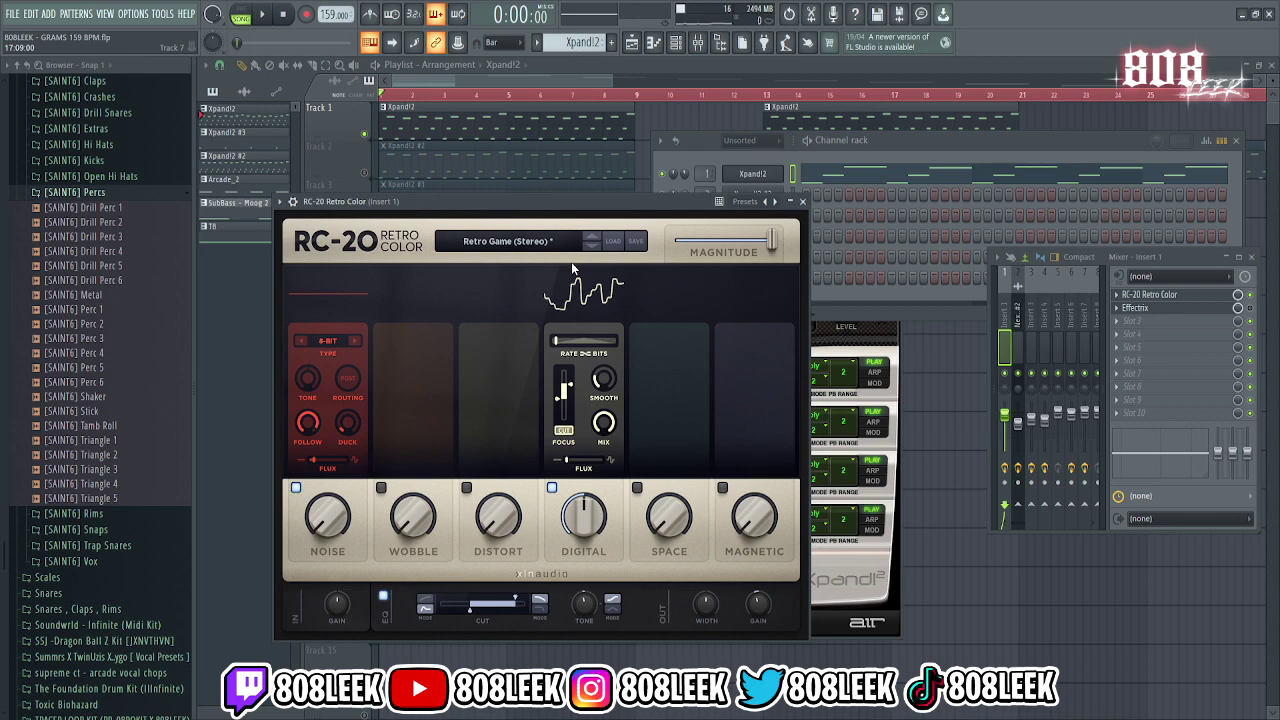
Examine Effectrix on mixer Insert 1 and play back the Xpand!2 track through its effects
{"action": "left_click", "coordinate": [1183, 310]}
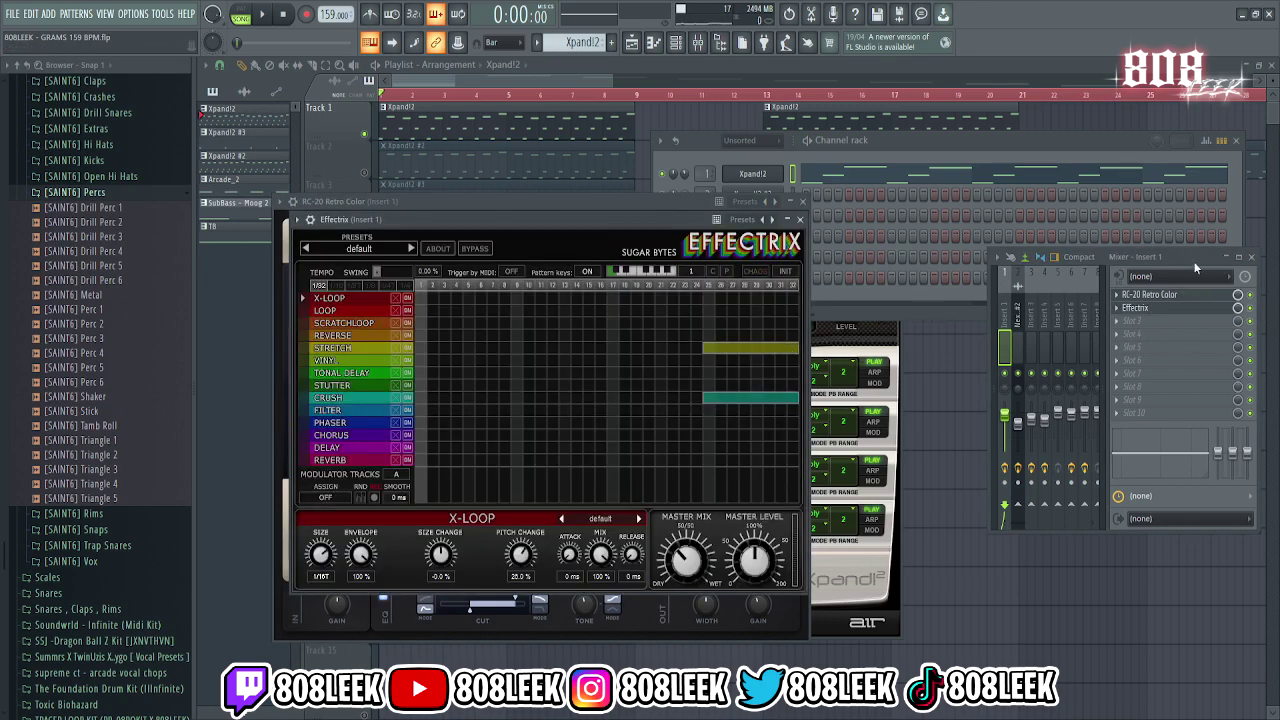
{"action": "key", "text": "space"}
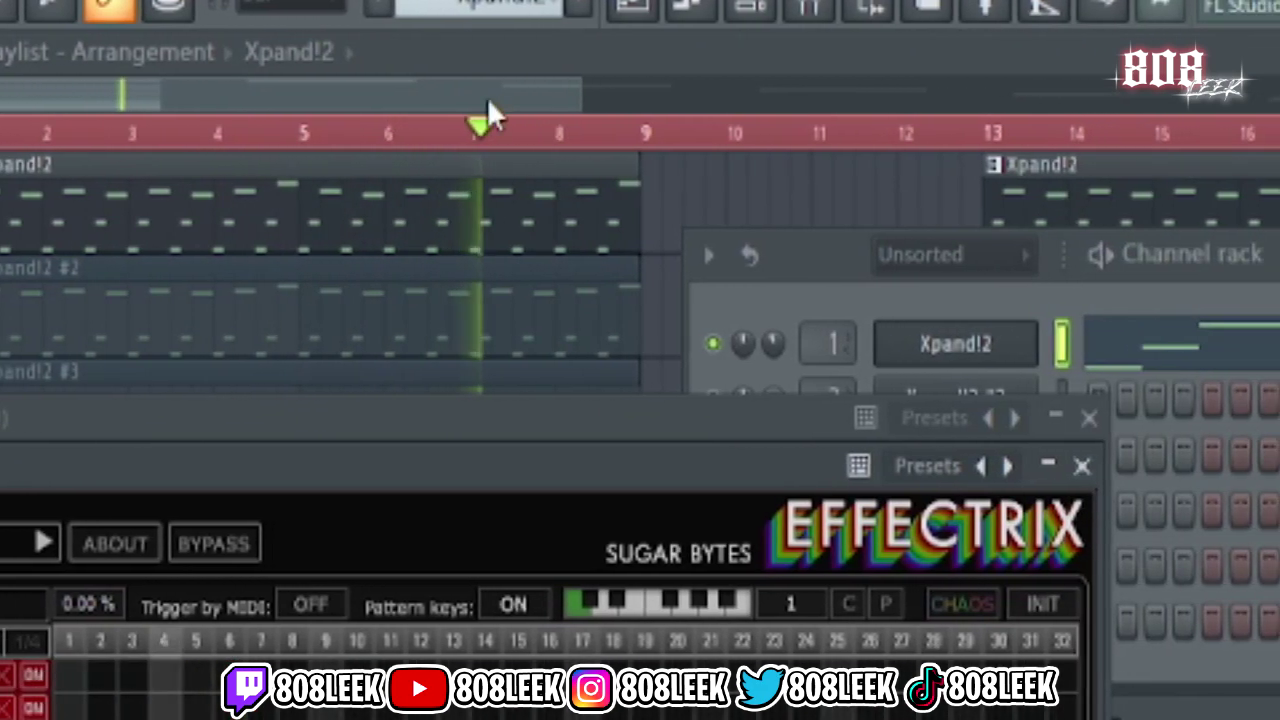
{"action": "left_click", "coordinate": [580, 98]}
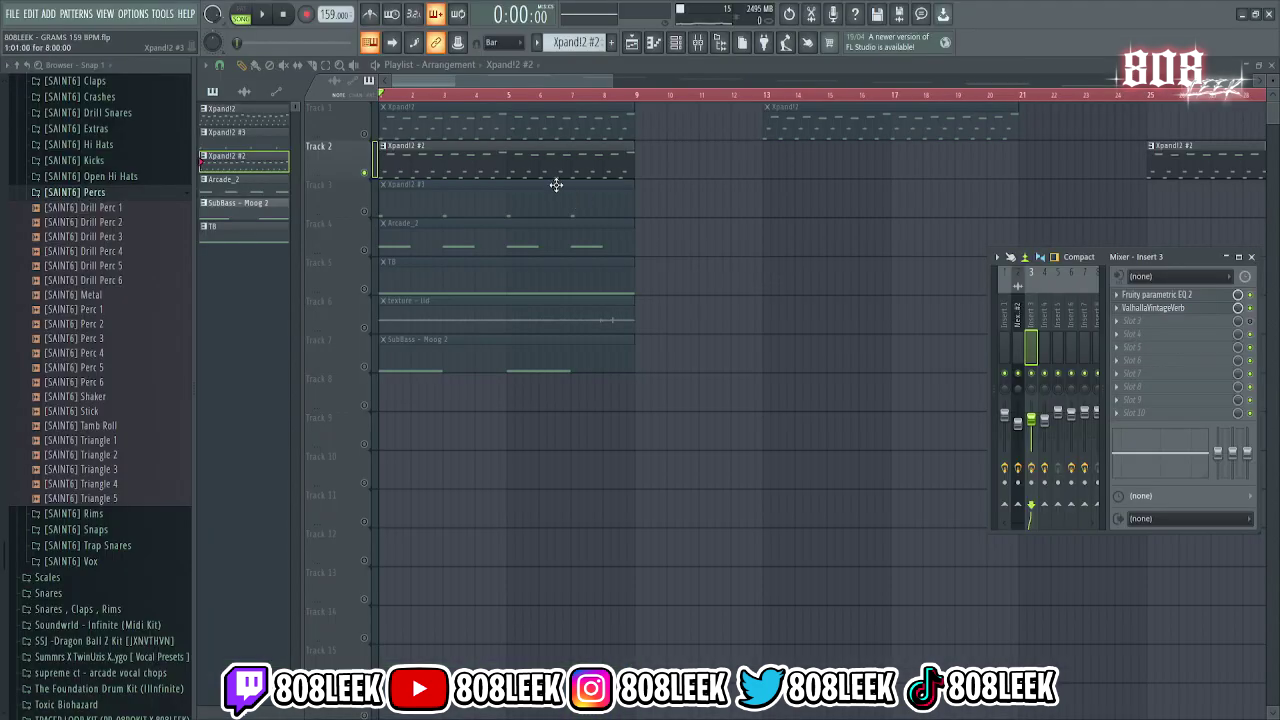
Examine the reverb and EQ effects on mixer Insert 3 and play back the soloed Xpand!2 #2 track
{"action": "left_click", "coordinate": [1176, 310]}
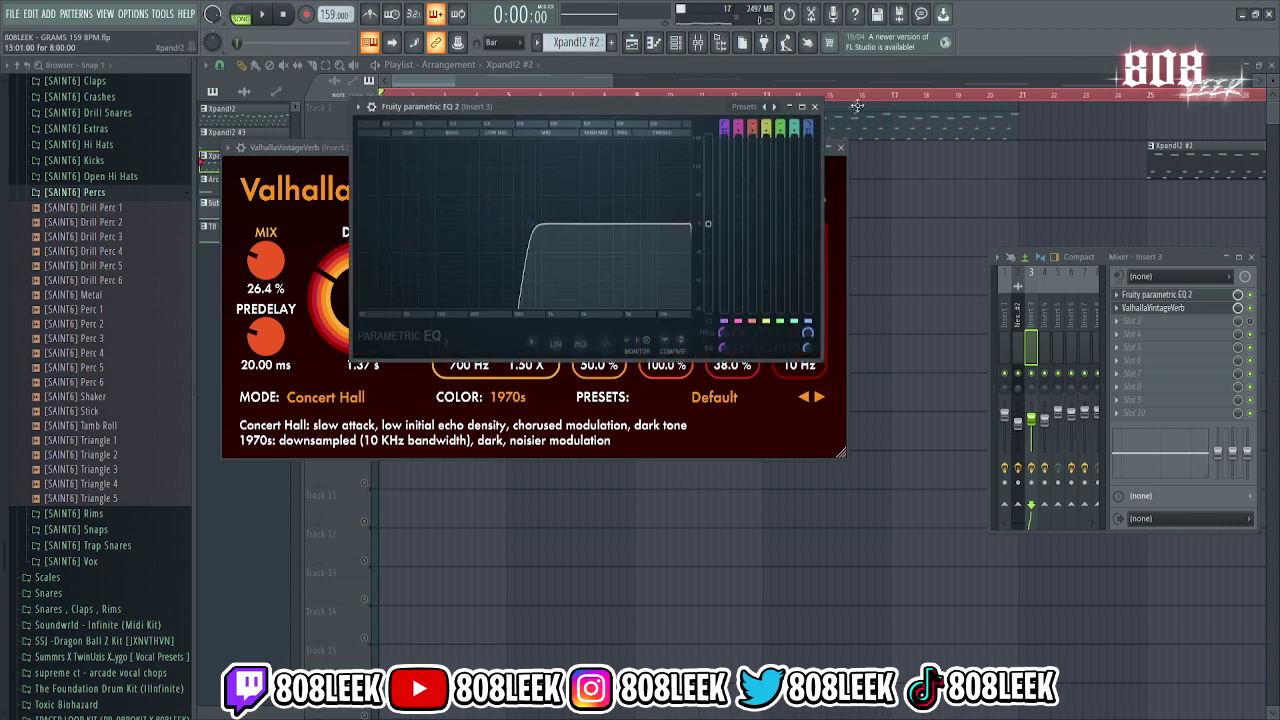
{"action": "key", "text": "F12"}
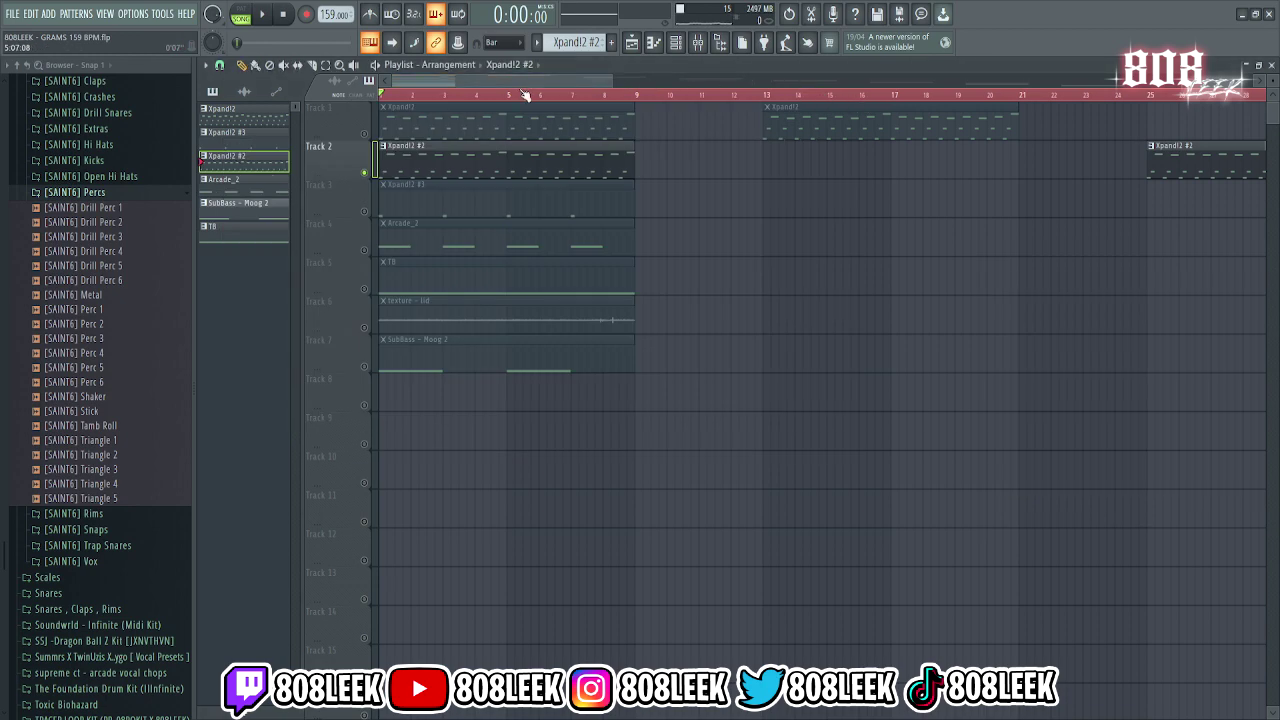
{"action": "key", "text": "space"}
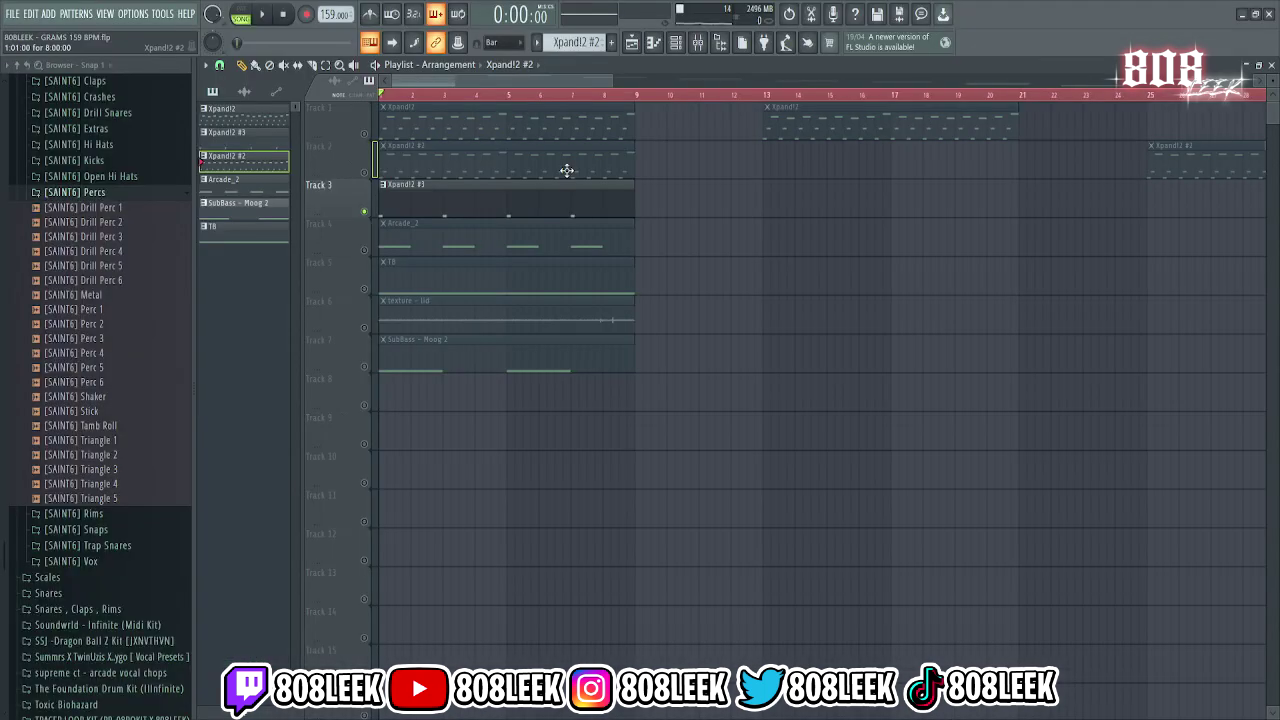
Inspect the Xpand!2 #3 channel and its mixer effects, and play back its soloed track
{"action": "left_click", "coordinate": [678, 43]}
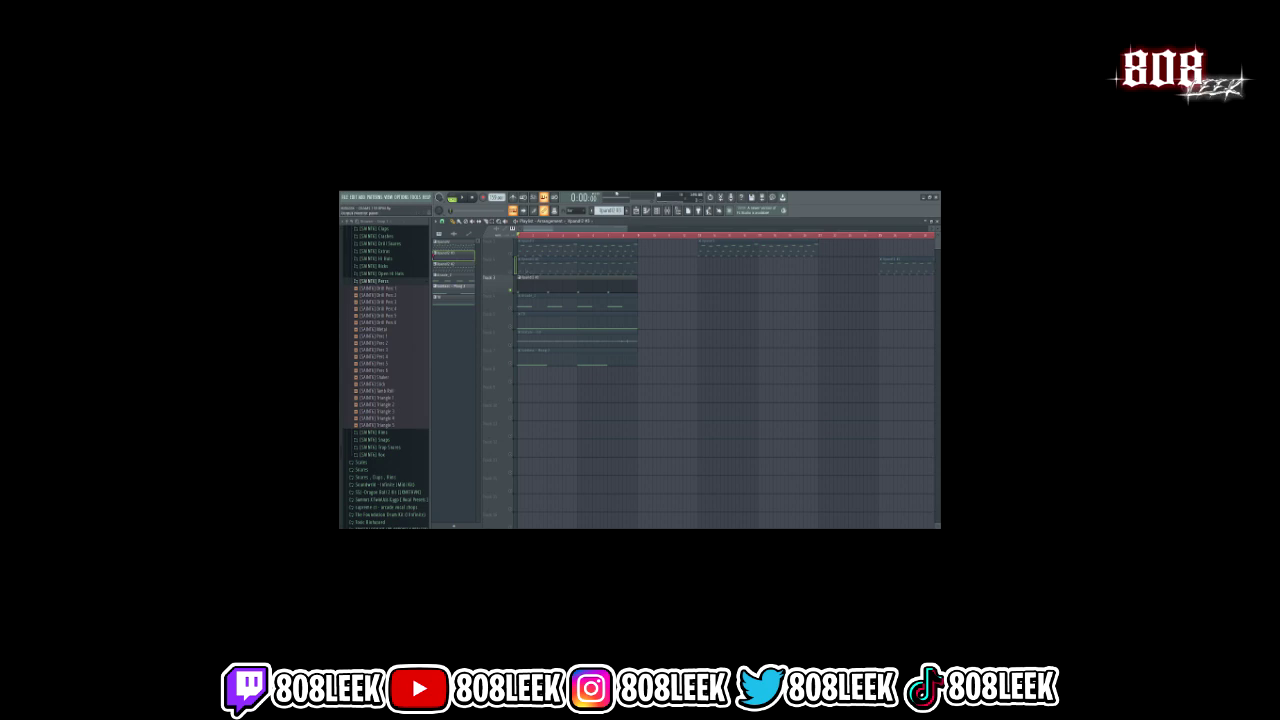
{"action": "left_click", "coordinate": [659, 211]}
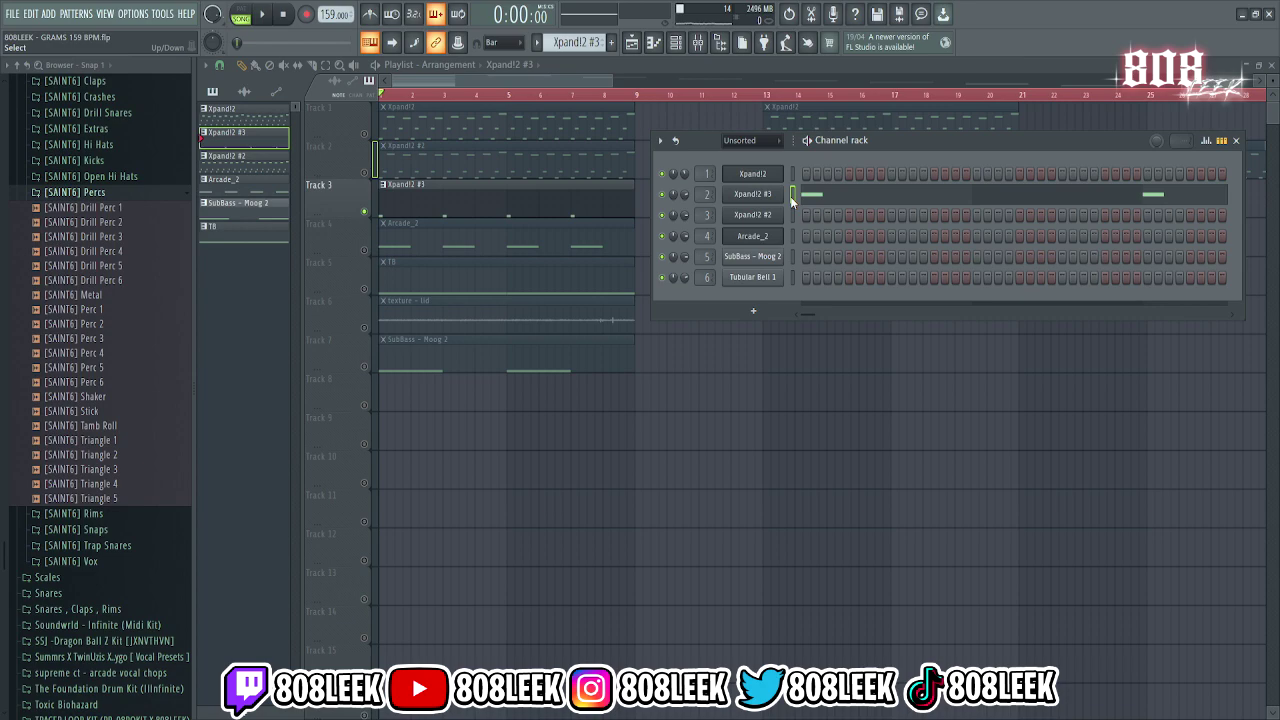
{"action": "left_click", "coordinate": [697, 43]}
{"action": "left_click", "coordinate": [1176, 362]}
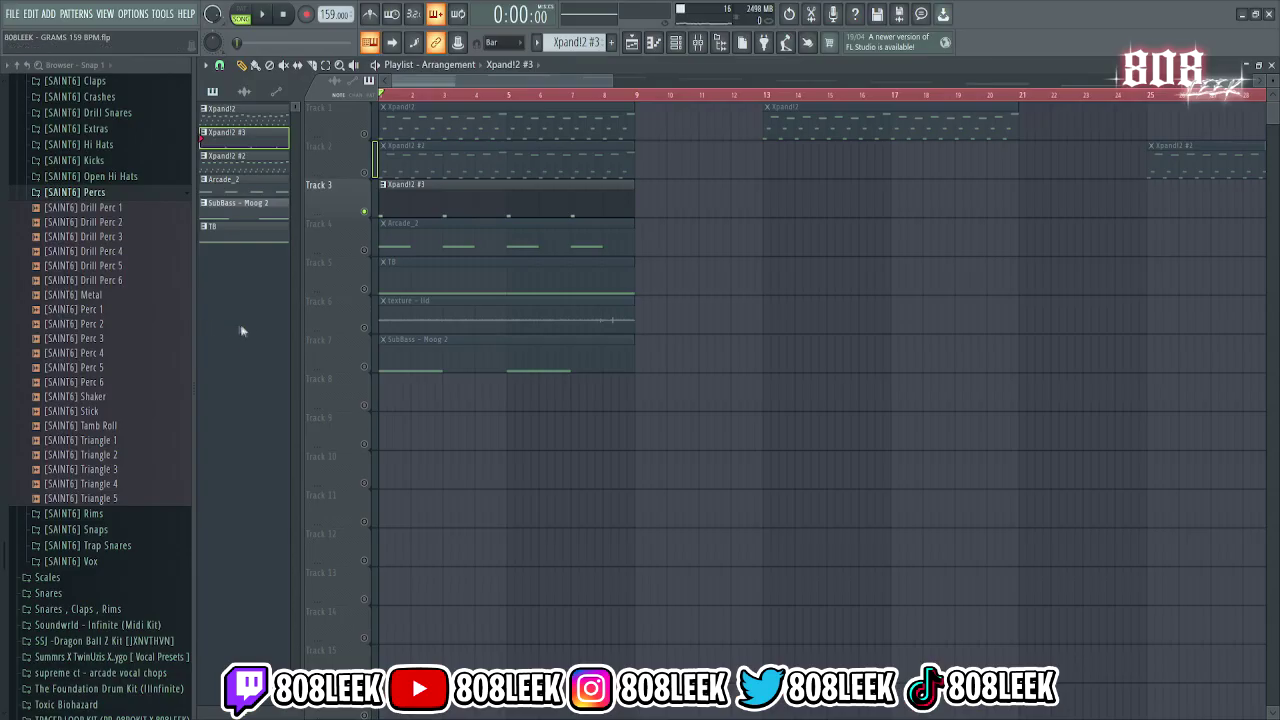
{"action": "key", "text": "space"}
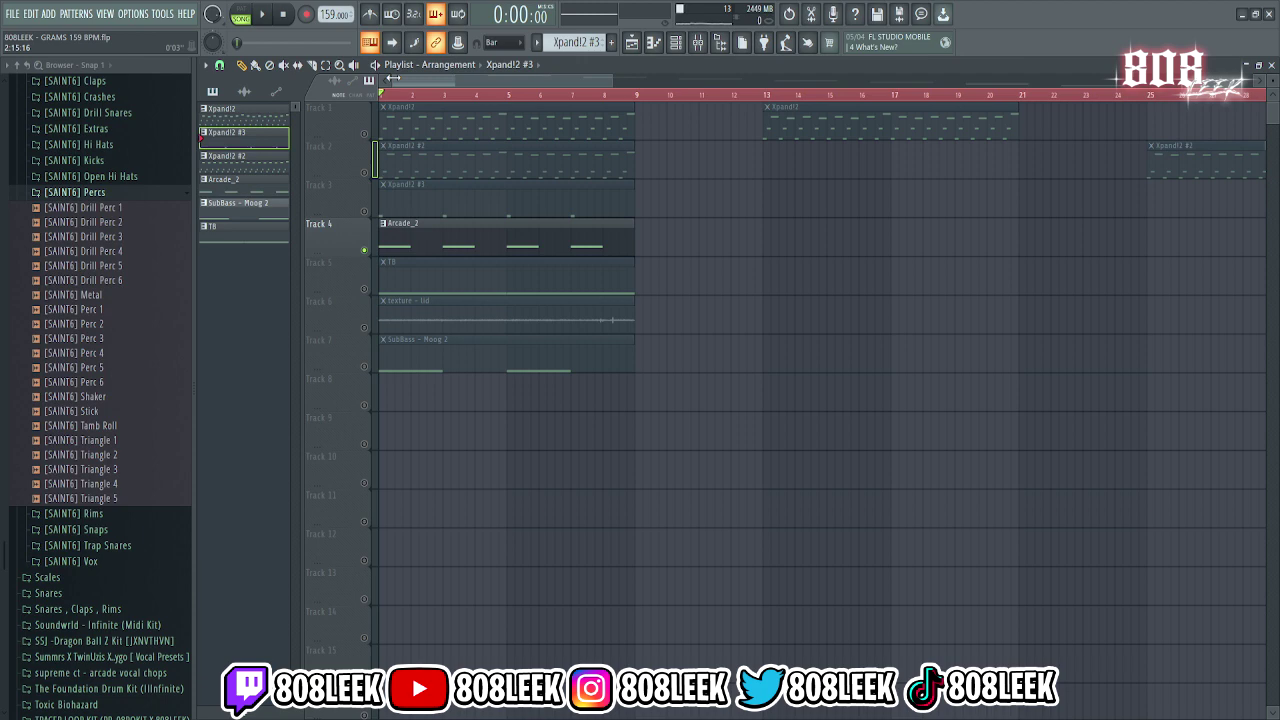
Open the Arcade_2 channel's instrument to check its sound
{"action": "key", "text": "F6"}
{"action": "left_click", "coordinate": [765, 237]}
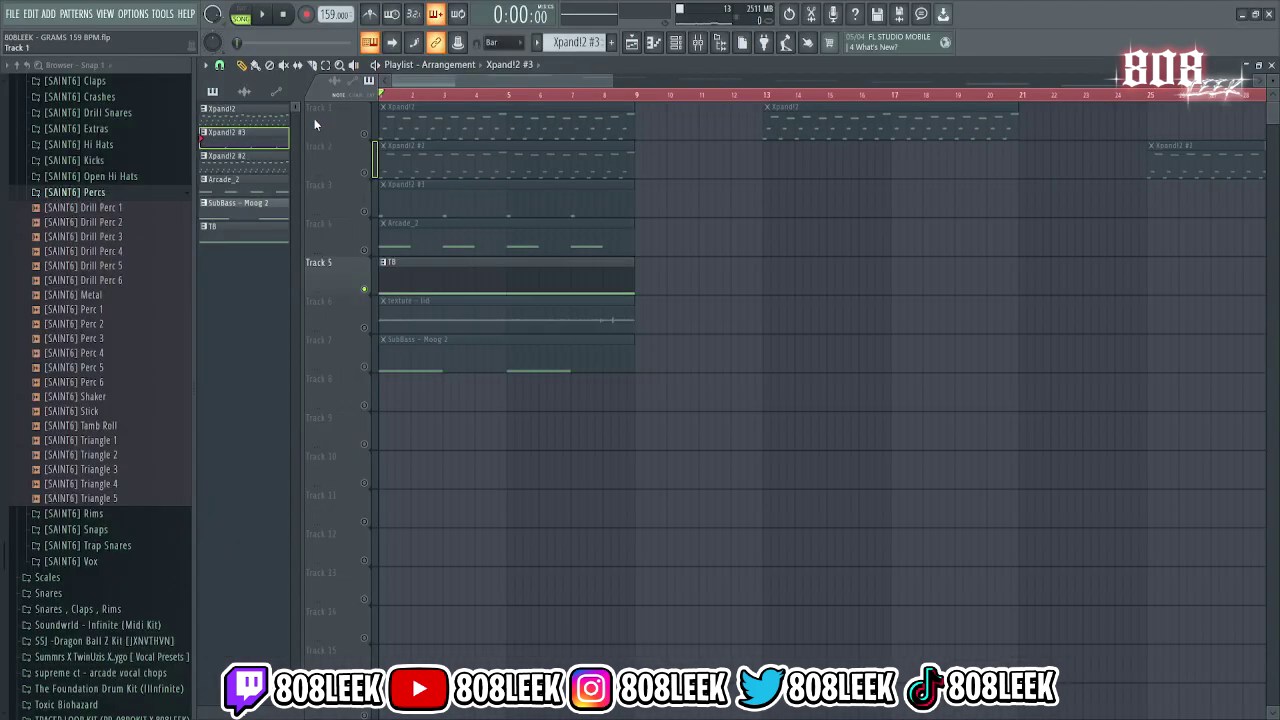
Examine Fruity parametric EQ 2 and ValhallaVintageVerb on mixer Insert 6, and play back the soloed TB track
{"action": "left_click", "coordinate": [700, 45]}
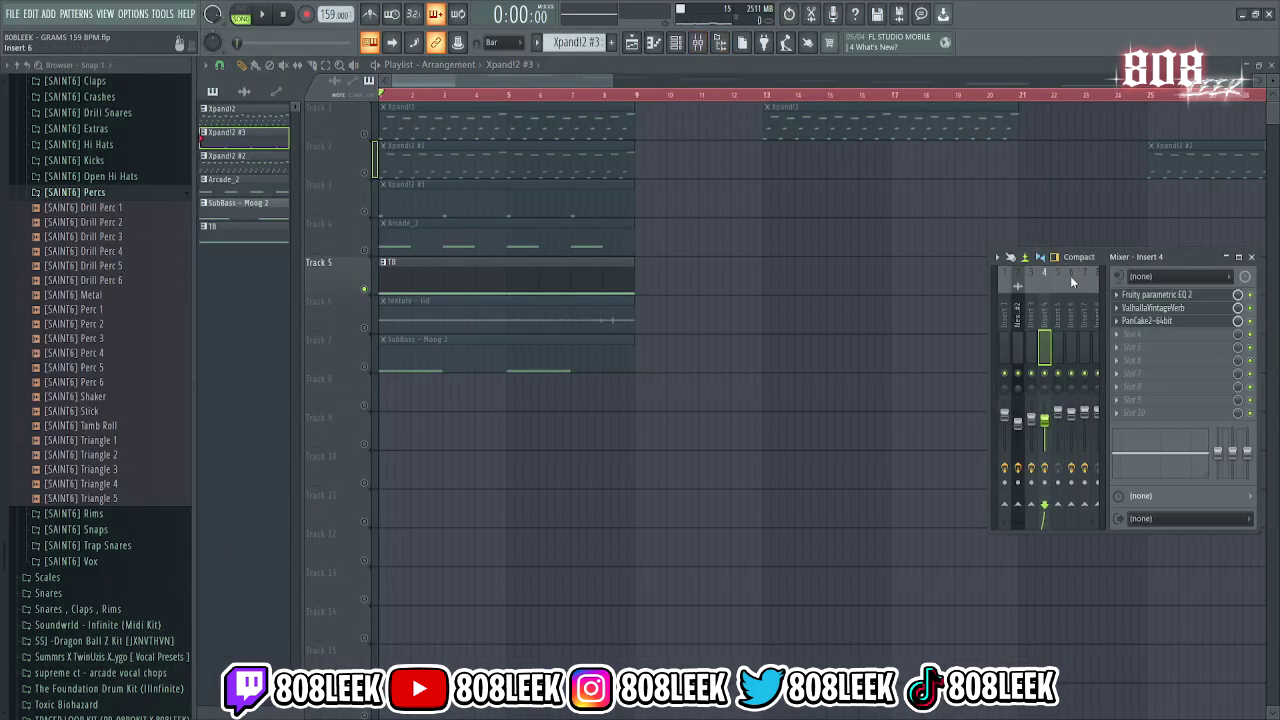
{"action": "left_click", "coordinate": [1071, 279]}
{"action": "left_click", "coordinate": [1140, 298]}
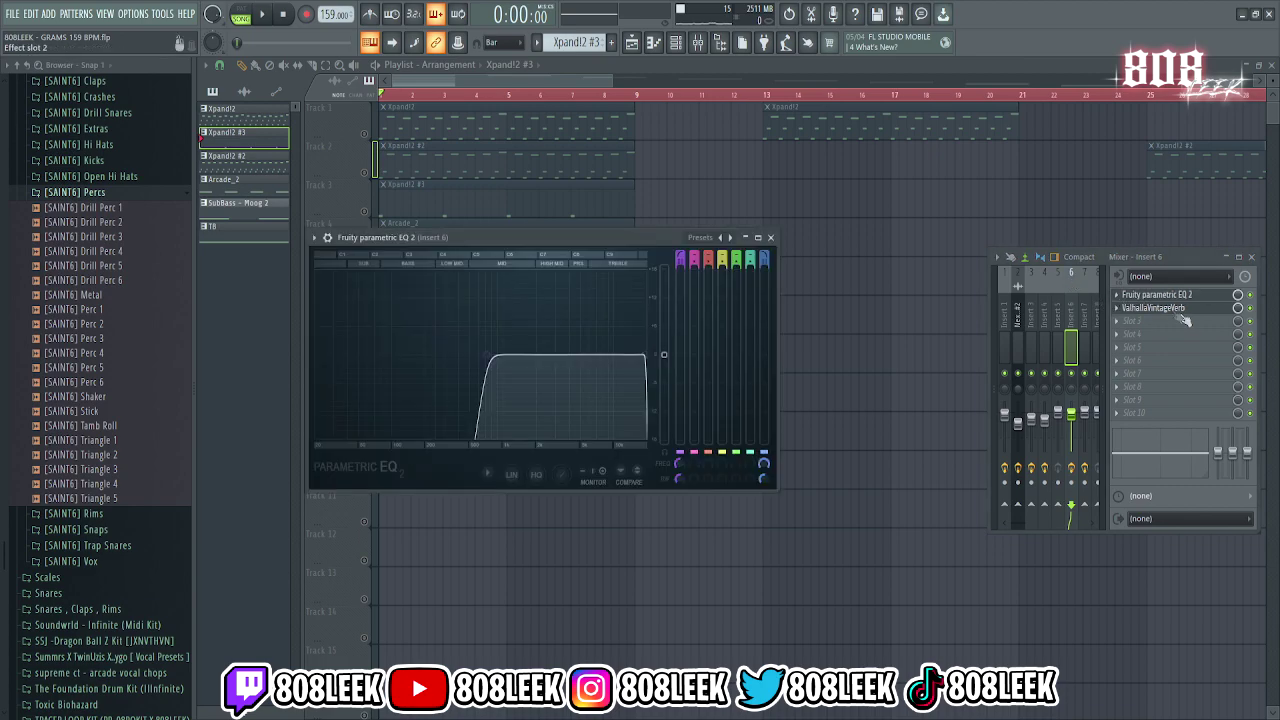
{"action": "left_click", "coordinate": [1155, 308]}
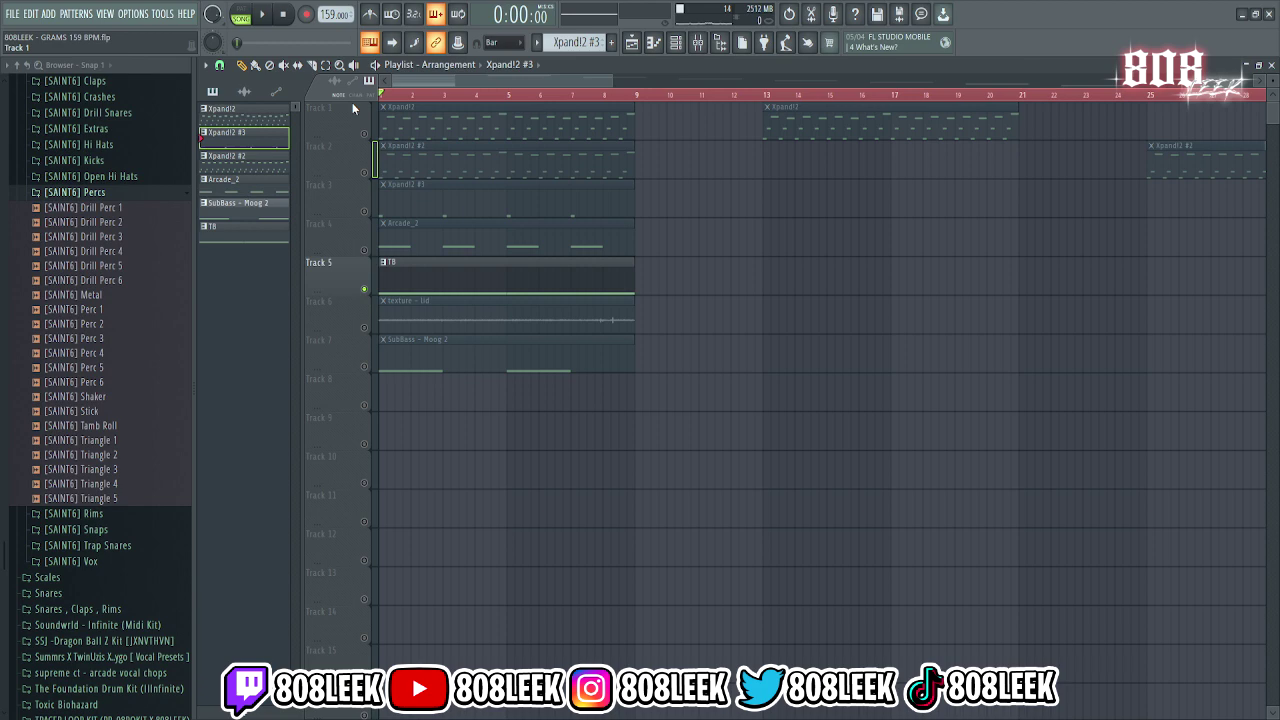
{"action": "key", "text": "space"}
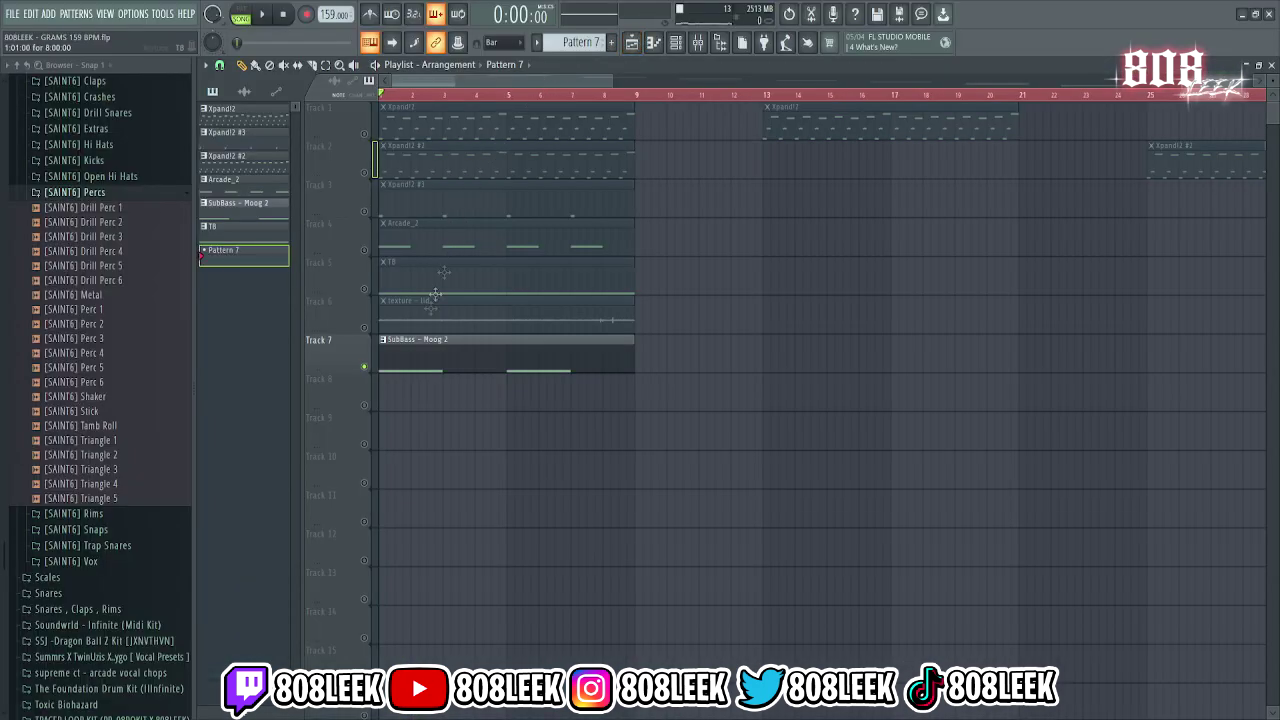
Examine the SubBass - Moog 2 notes in the piano roll and play back its soloed track from the playlist
{"action": "double_click", "coordinate": [414, 352]}
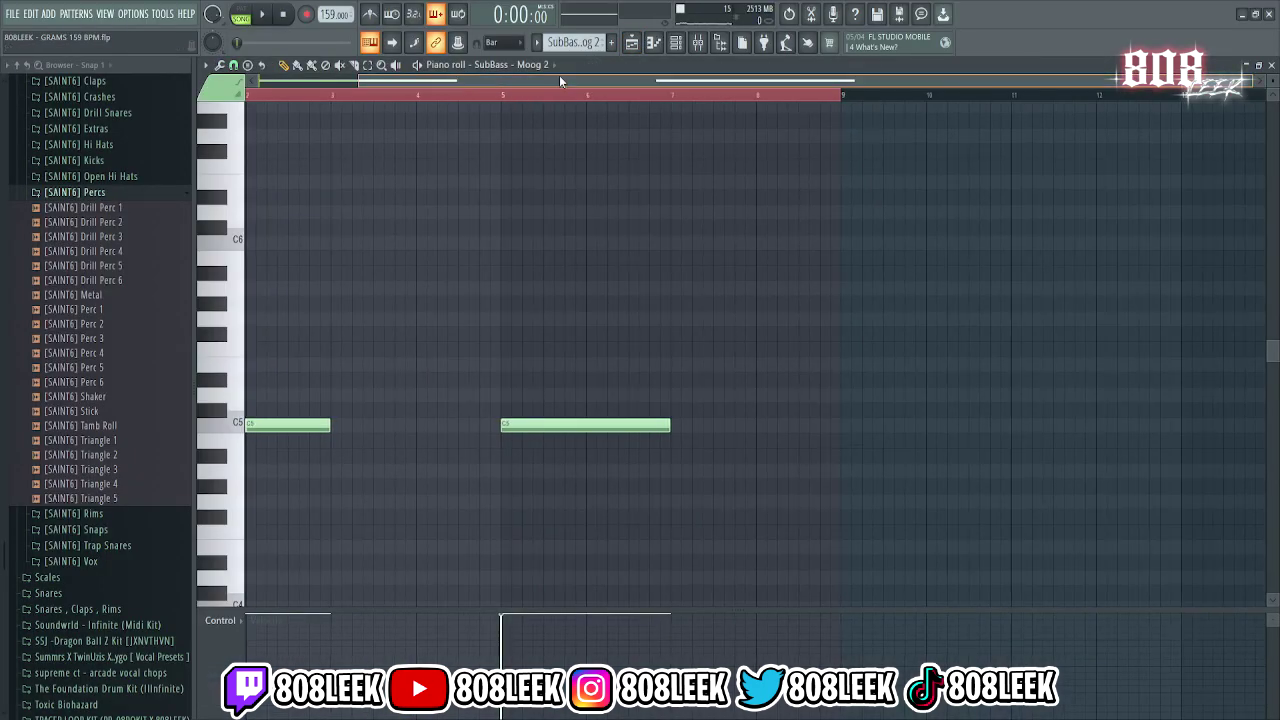
{"action": "left_click_drag", "start_coordinate": [557, 80], "coordinate": [400, 84]}
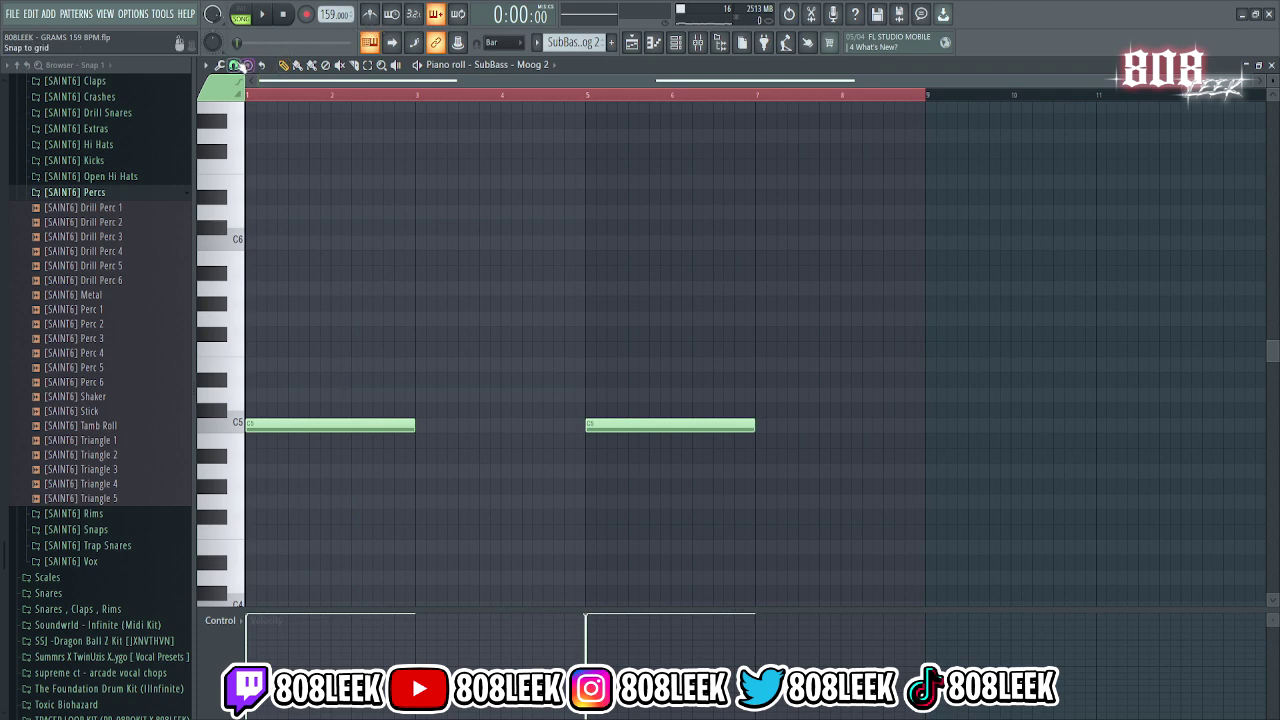
{"action": "left_click", "coordinate": [632, 42]}
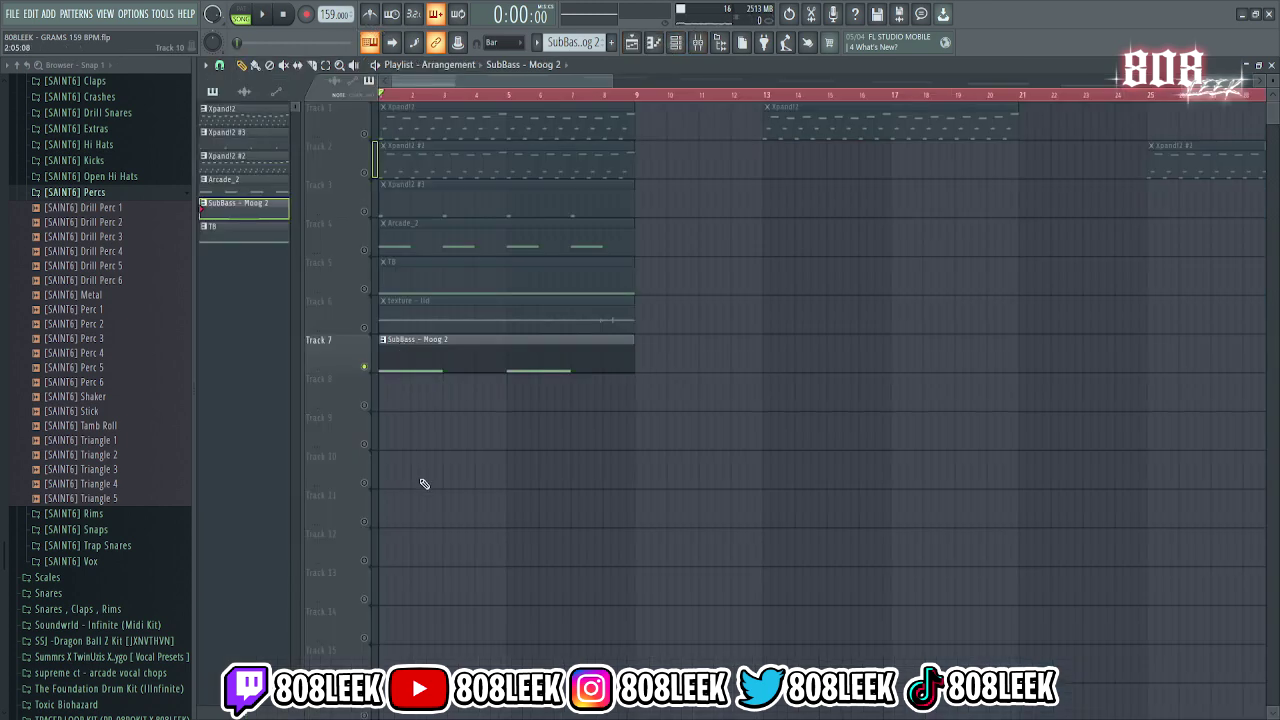
{"action": "key", "text": "space"}
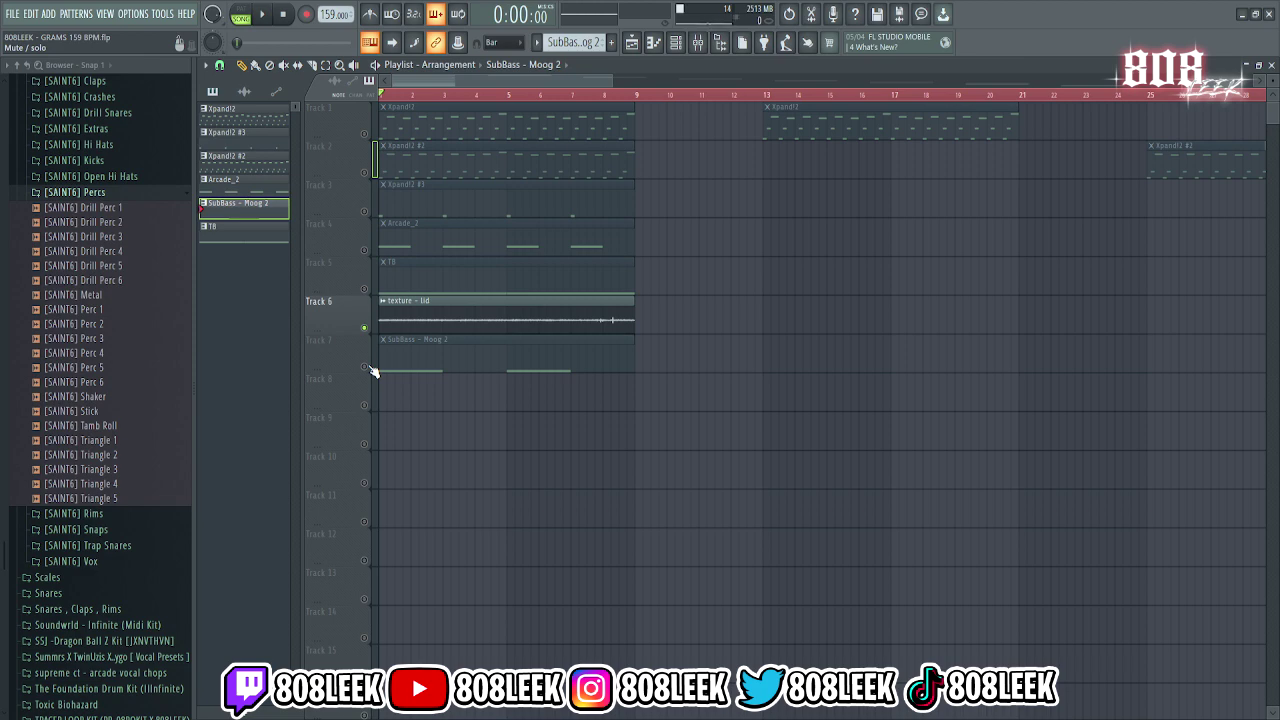
Play back the soloed texture - lid track, and play the full loop with all tracks enabled
{"action": "key", "text": "space"}
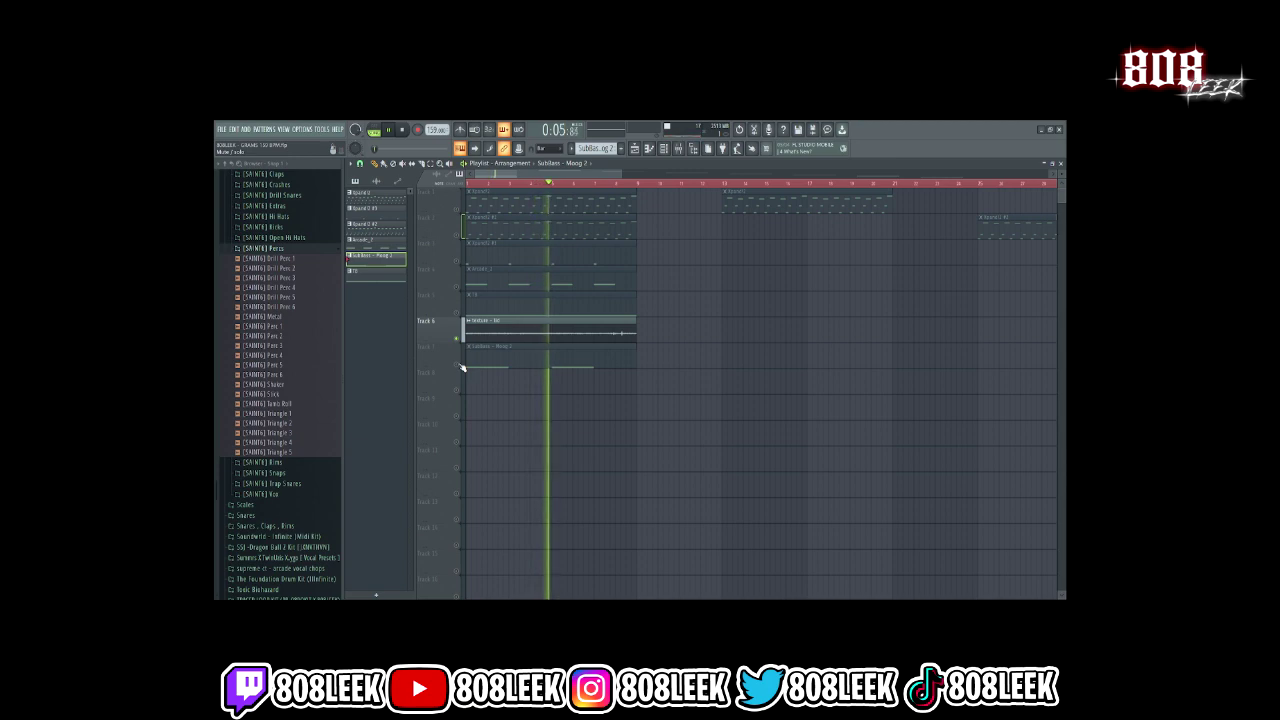
{"action": "key", "text": "space"}
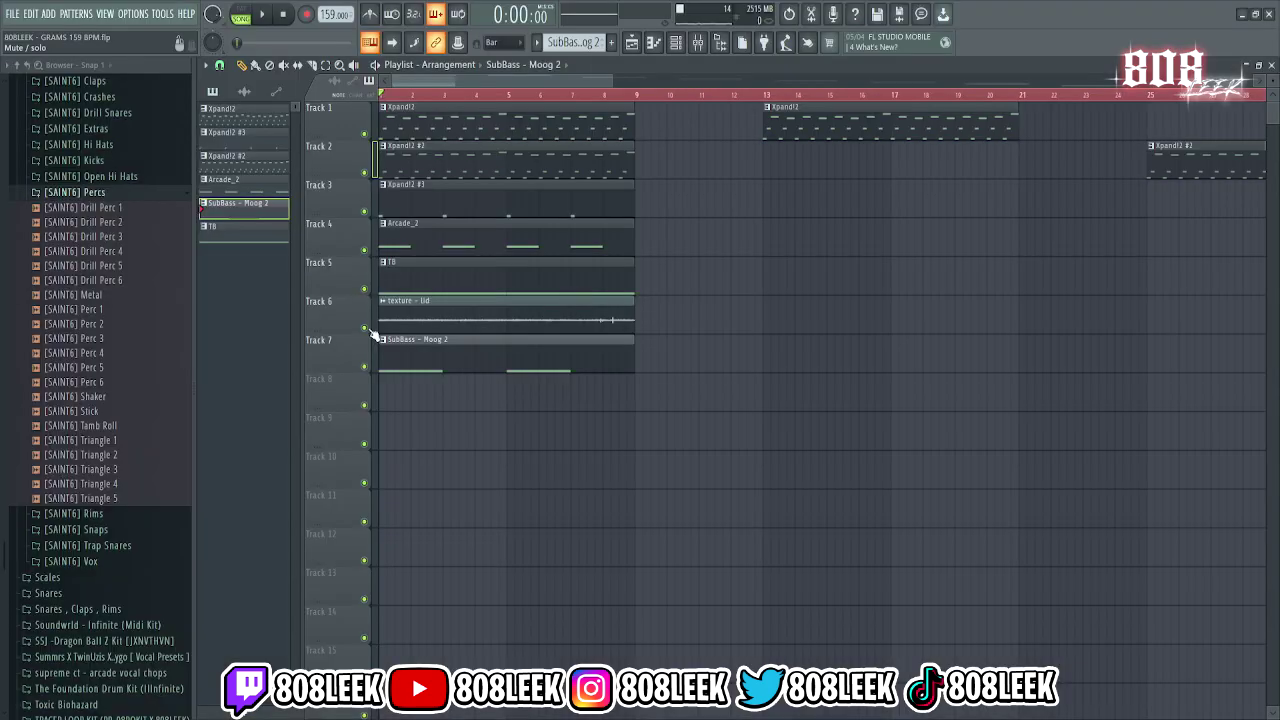
{"action": "key", "text": "space"}
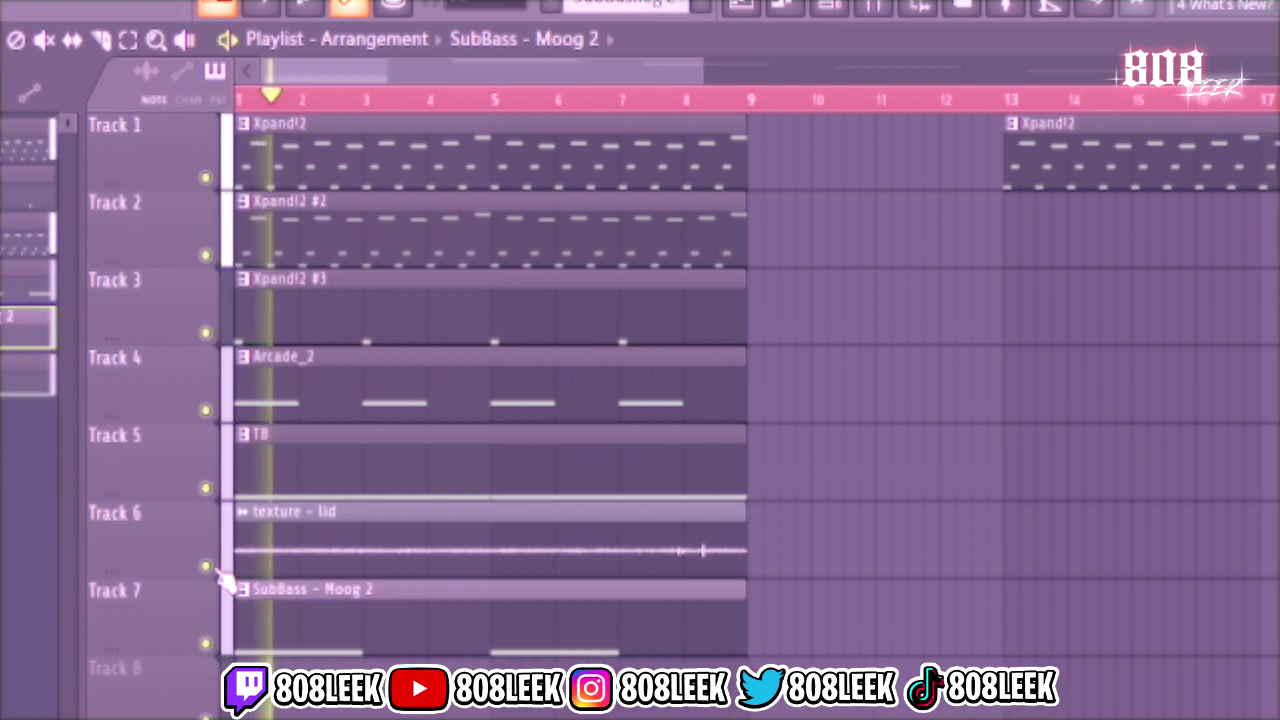